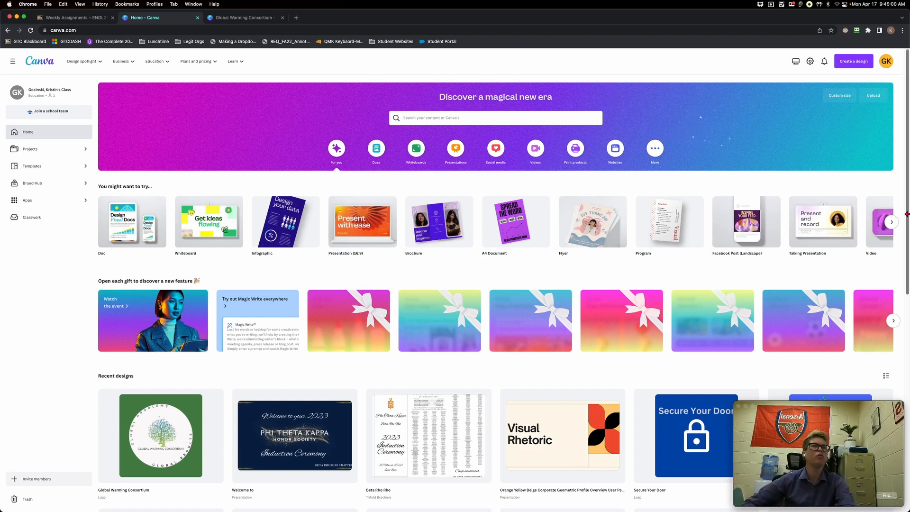
Step: Create a new logo design from the logo maker page and apply the recently used Paradise Travel Agency template
mouse_move(124, 64)
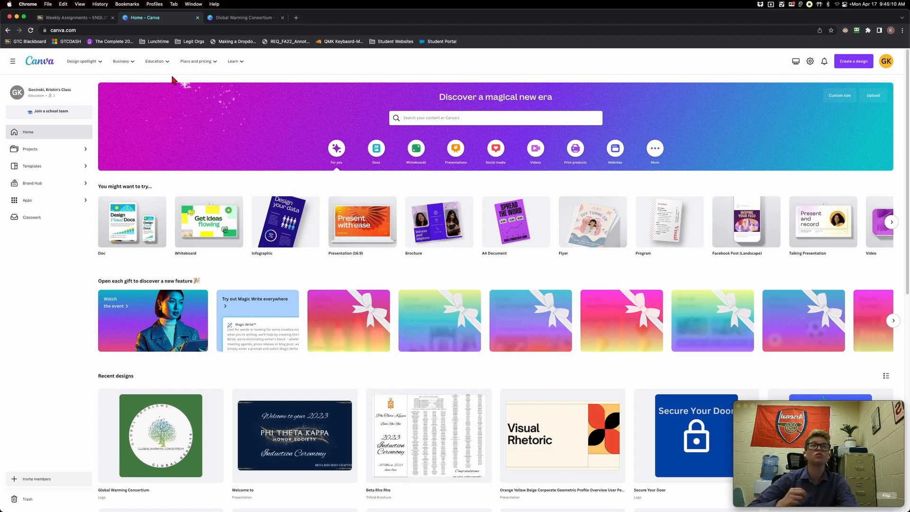
mouse_move(156, 61)
mouse_move(81, 63)
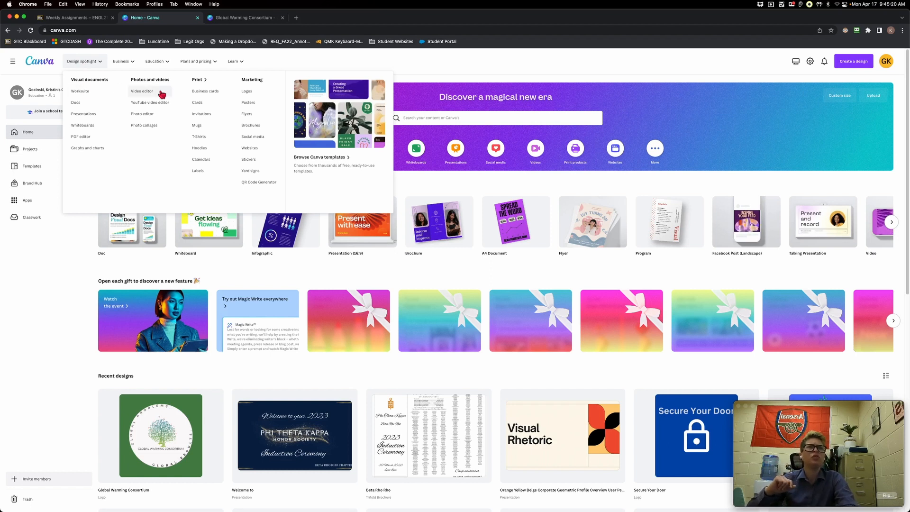
click(246, 91)
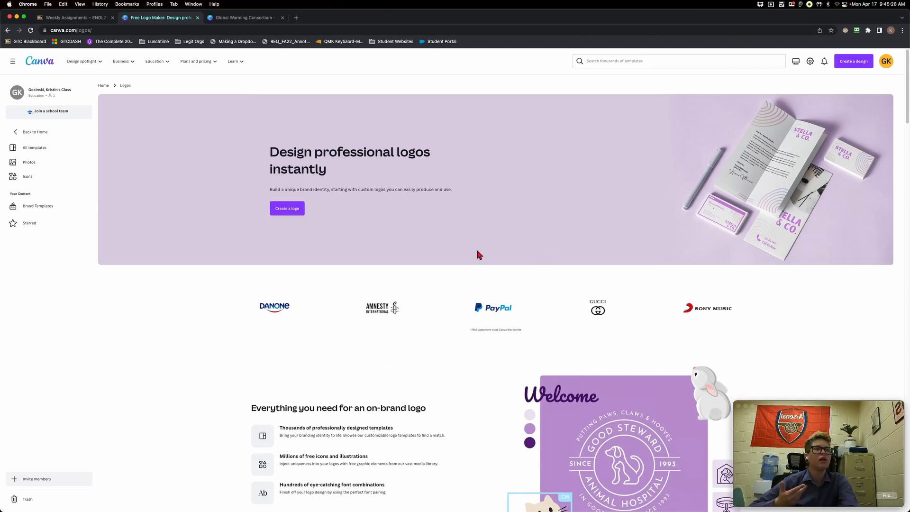
click(287, 209)
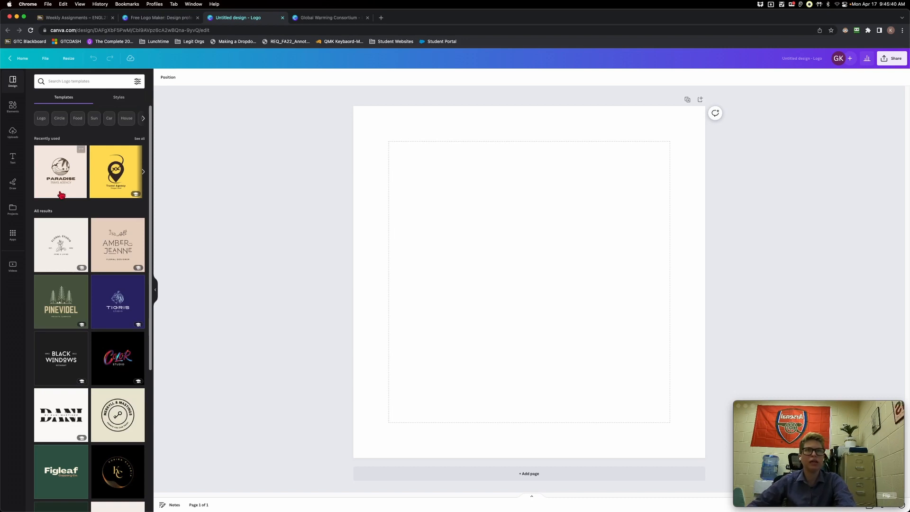
click(58, 170)
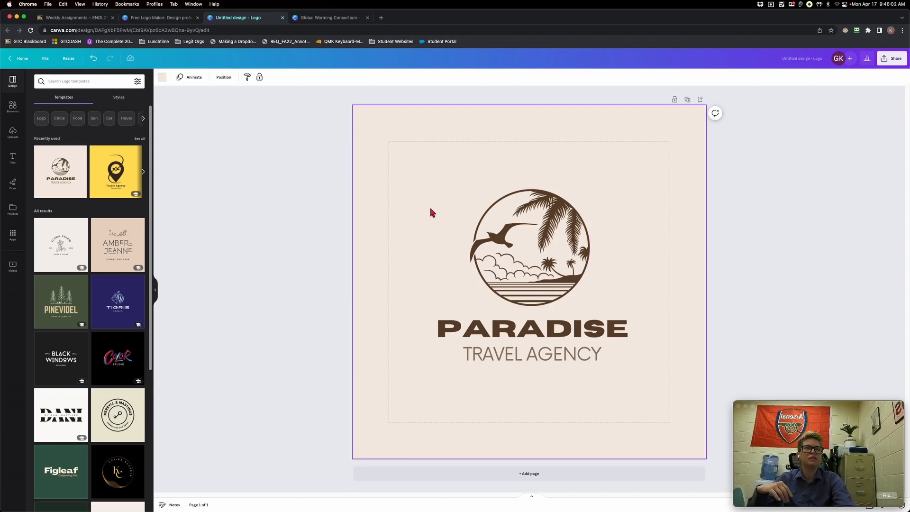
Step: Delete the template's circular palm-and-bird graphic and both text lines, PARADISE and TRAVEL AGENCY, leaving only the page background
click(494, 238)
key(BackSpace)
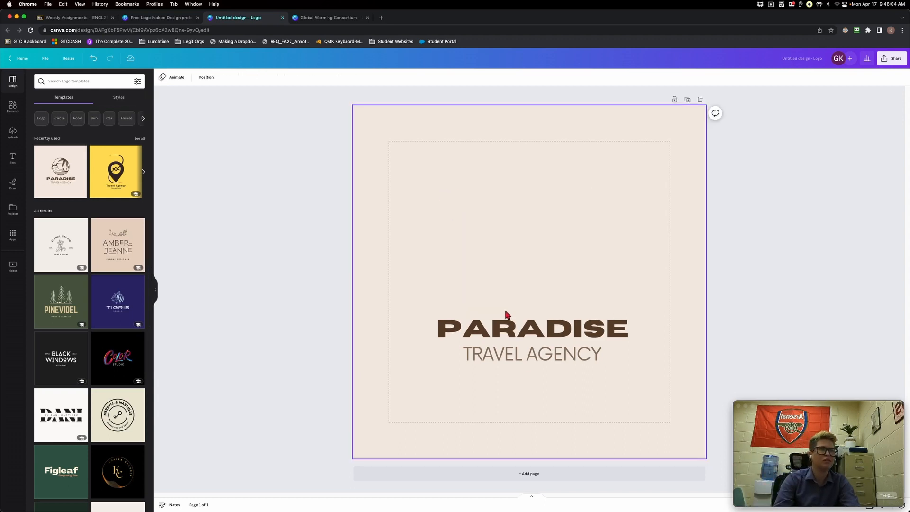
click(507, 332)
key(BackSpace)
click(532, 357)
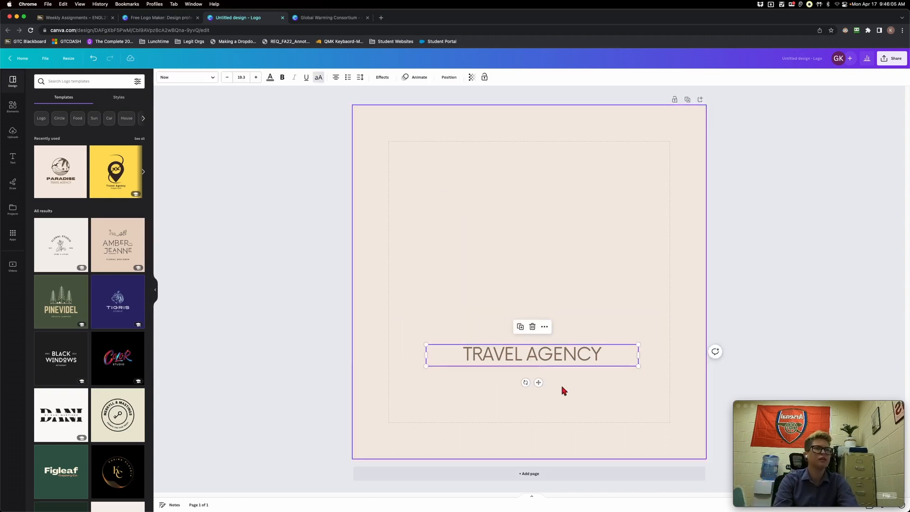
double_click(545, 358)
key(BackSpace)
click(472, 388)
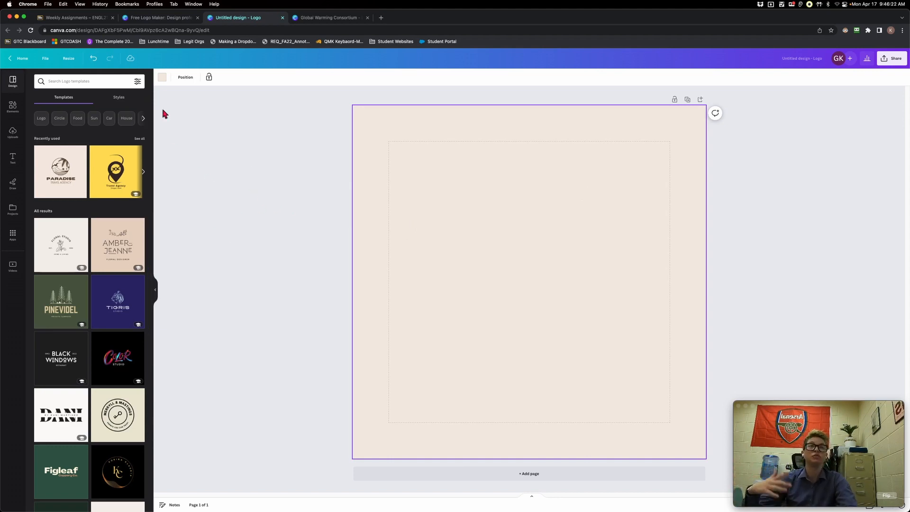
Step: Try the teal-to-green and the purple-to-green default gradients as the page background
click(162, 77)
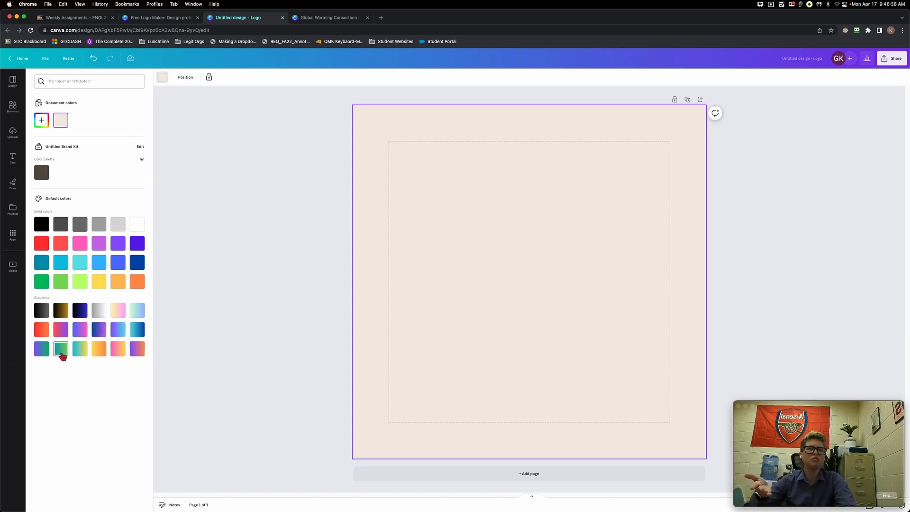
click(62, 352)
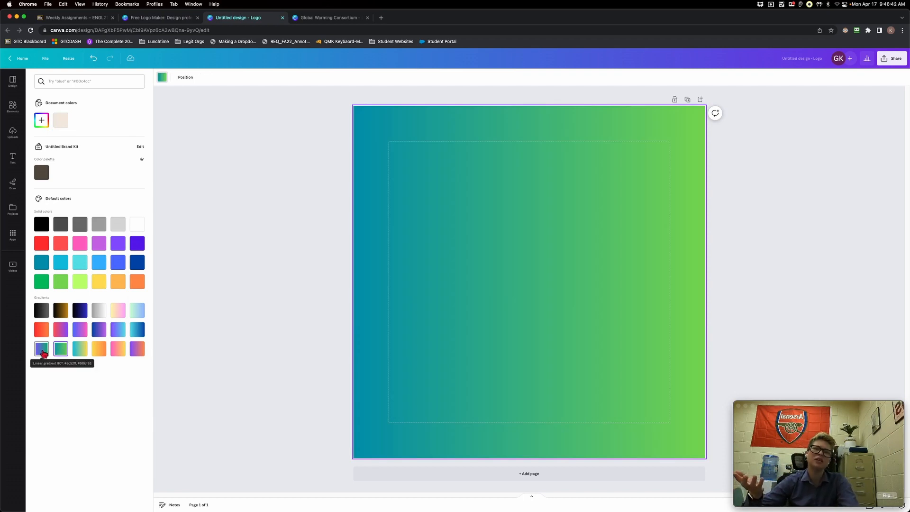
click(43, 352)
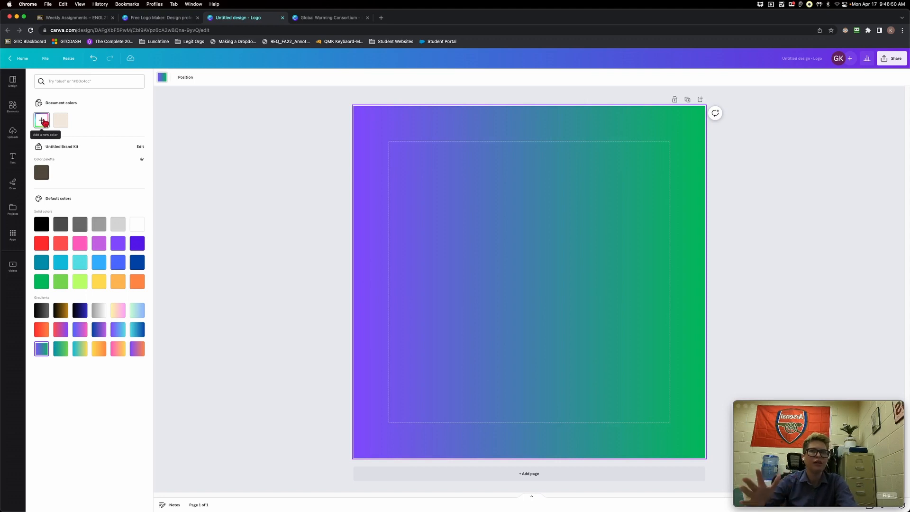
Step: Compare the custom solid and gradient background options, and mix a very pale blue solid colour for the page background
click(43, 121)
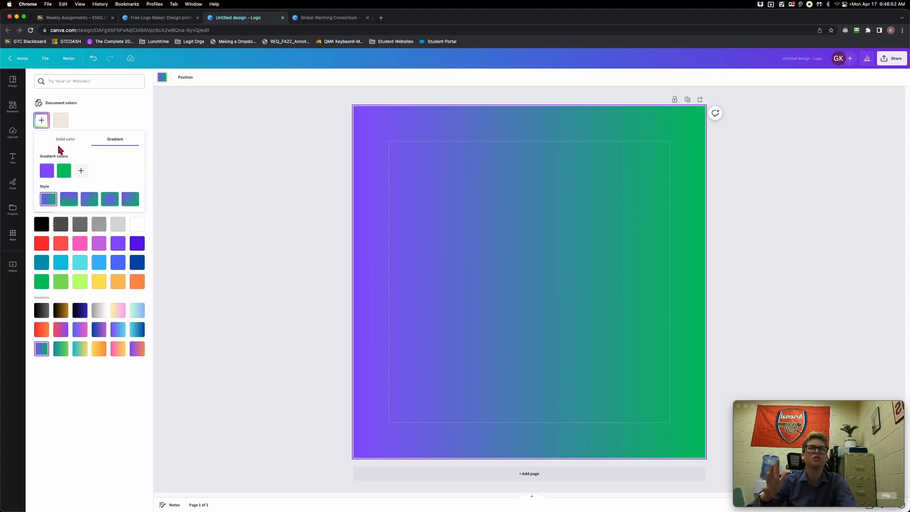
click(66, 143)
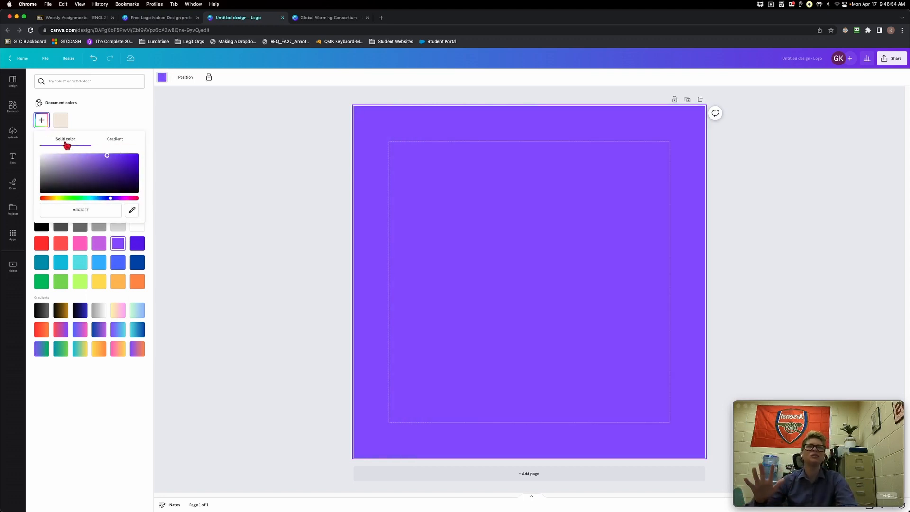
click(114, 142)
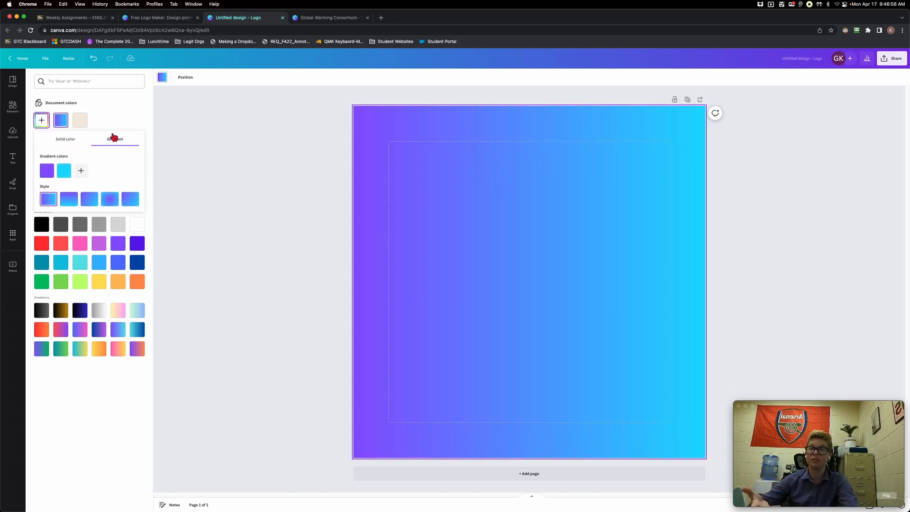
click(72, 141)
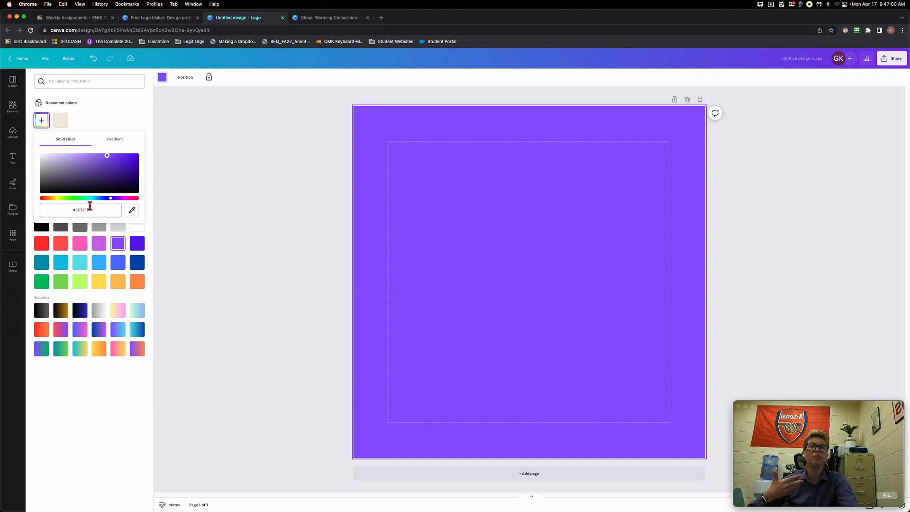
drag(112, 201, 93, 208)
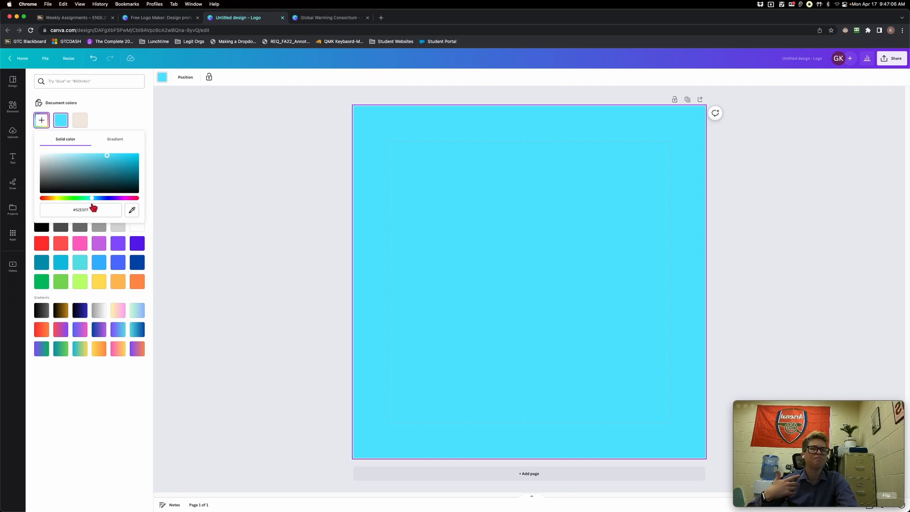
drag(94, 208, 94, 208)
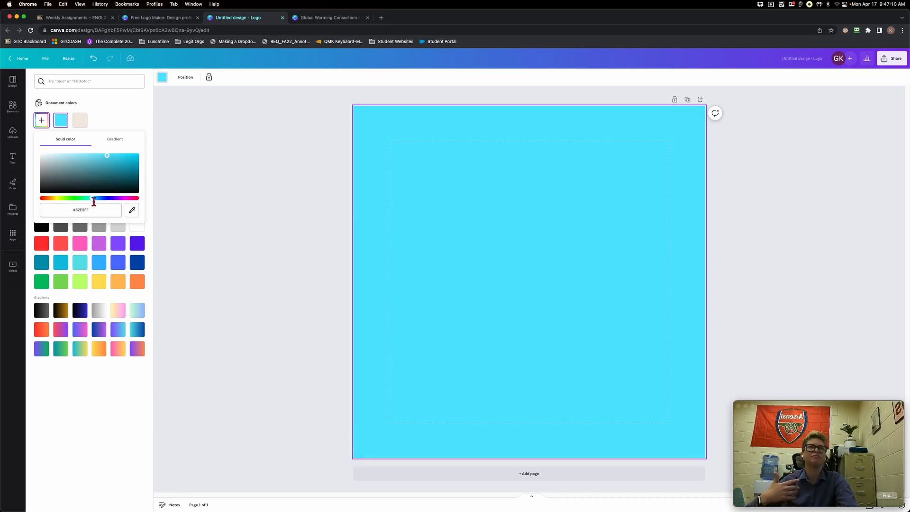
drag(109, 157, 53, 155)
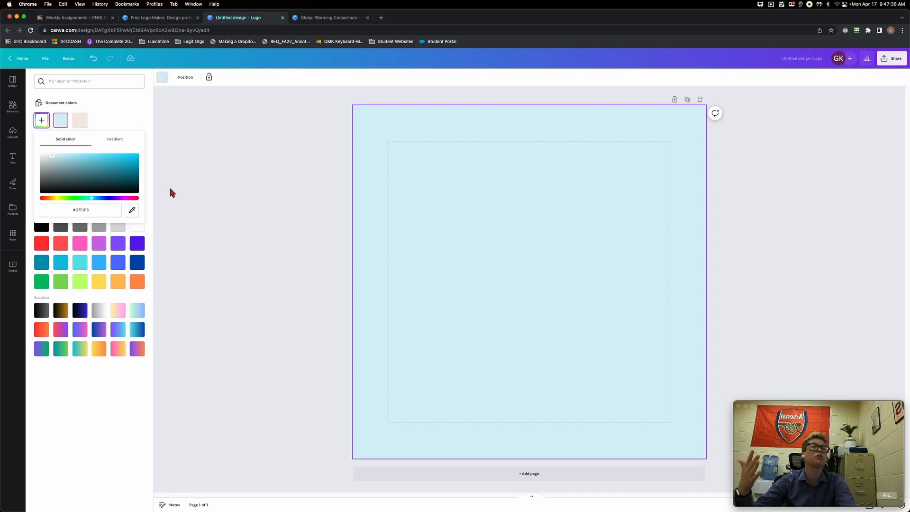
Step: Sample a dark background colour with the eyedropper, and adjust its hue and brightness to a light aqua
click(132, 210)
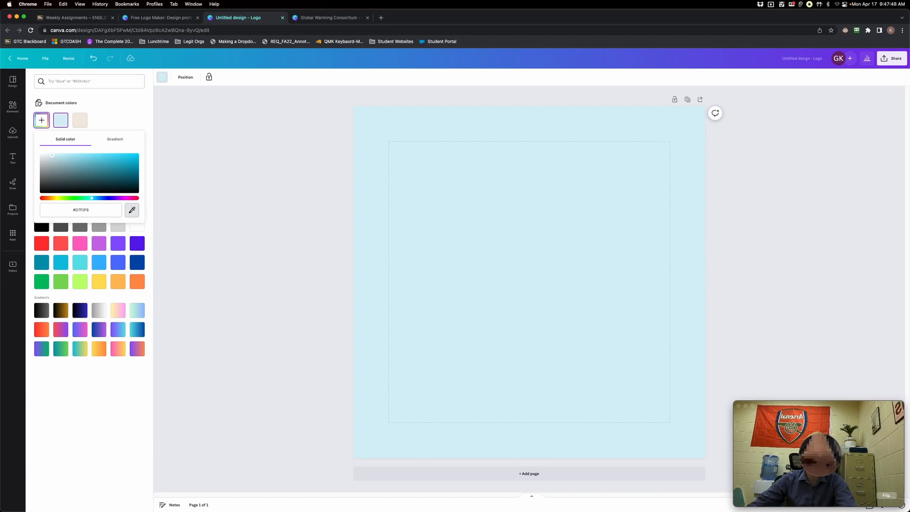
click(819, 454)
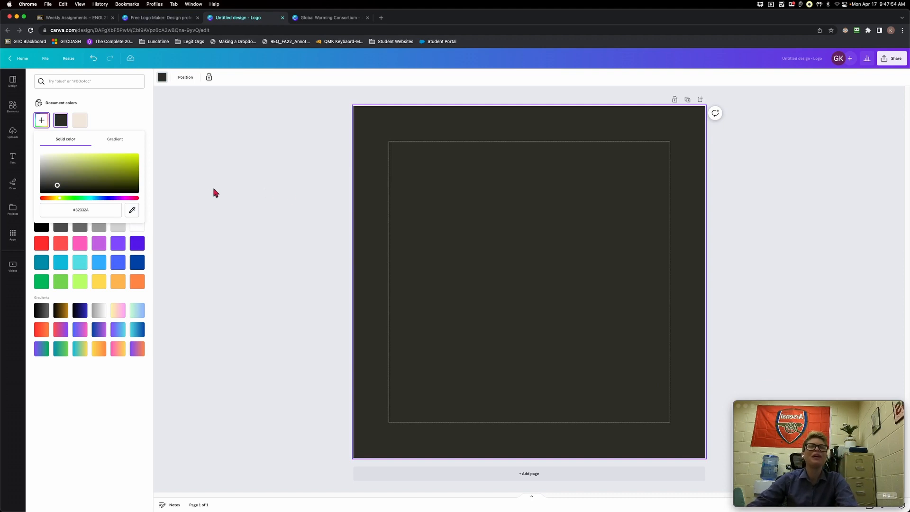
click(88, 199)
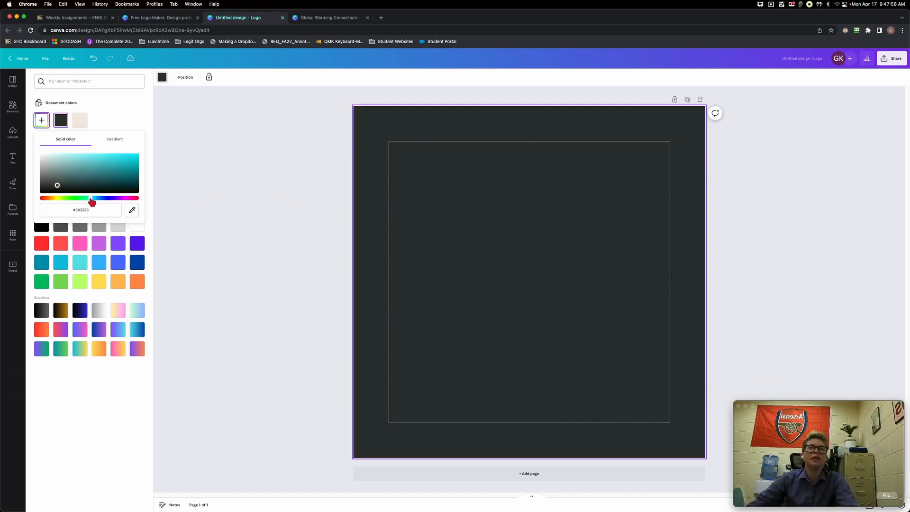
drag(57, 186, 62, 155)
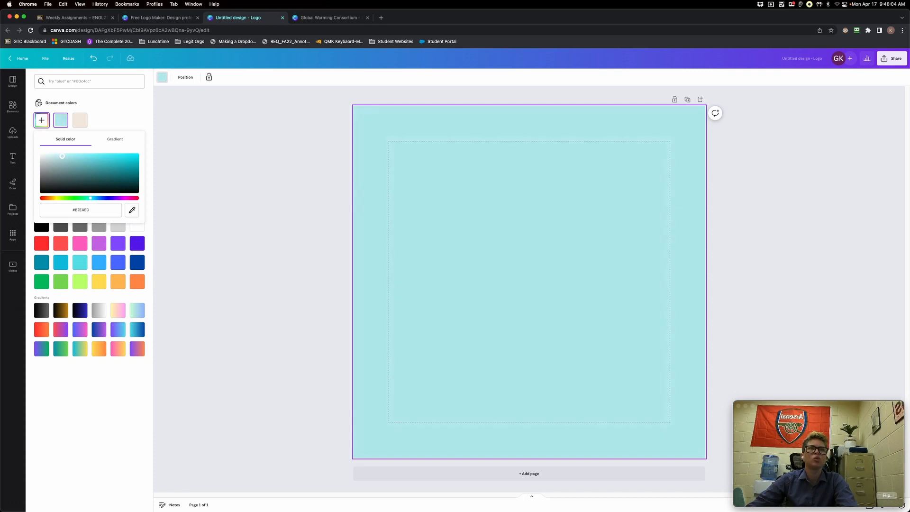
drag(62, 156, 62, 158)
click(260, 189)
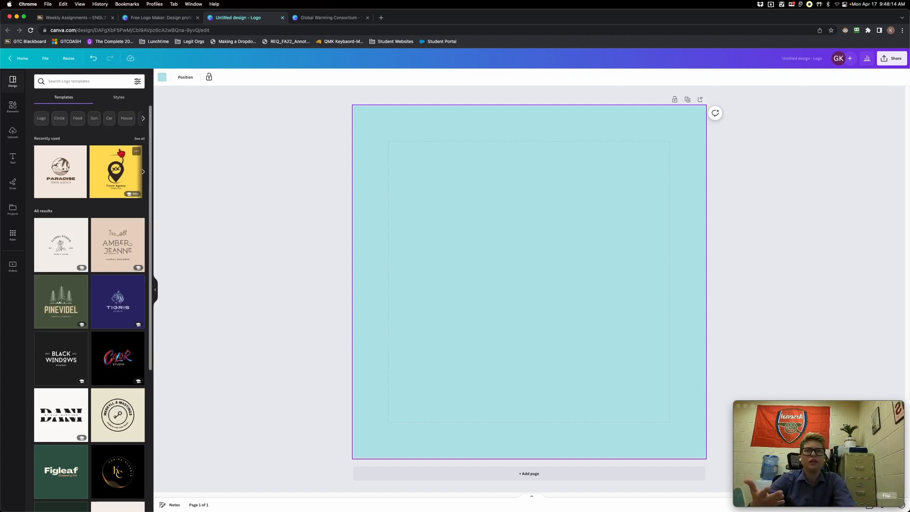
Step: Search the design elements for "tropical" and show all matching graphics
click(12, 111)
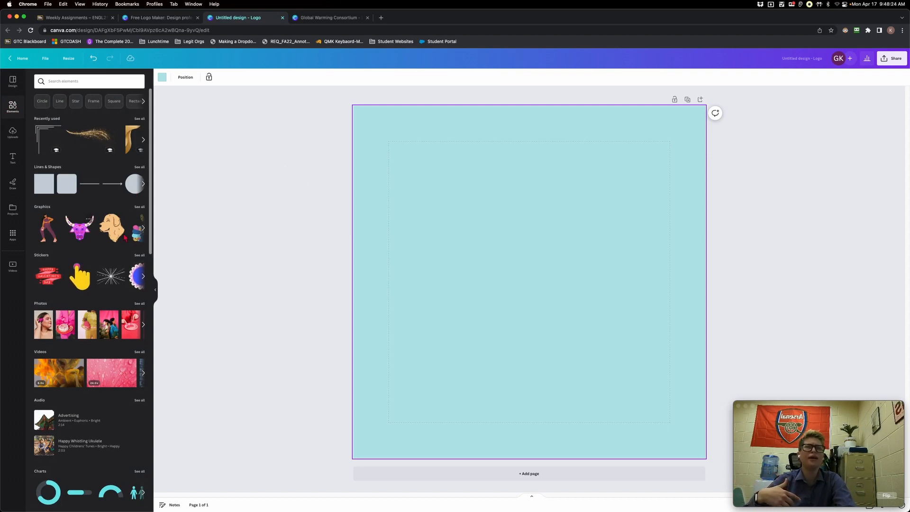
click(80, 81)
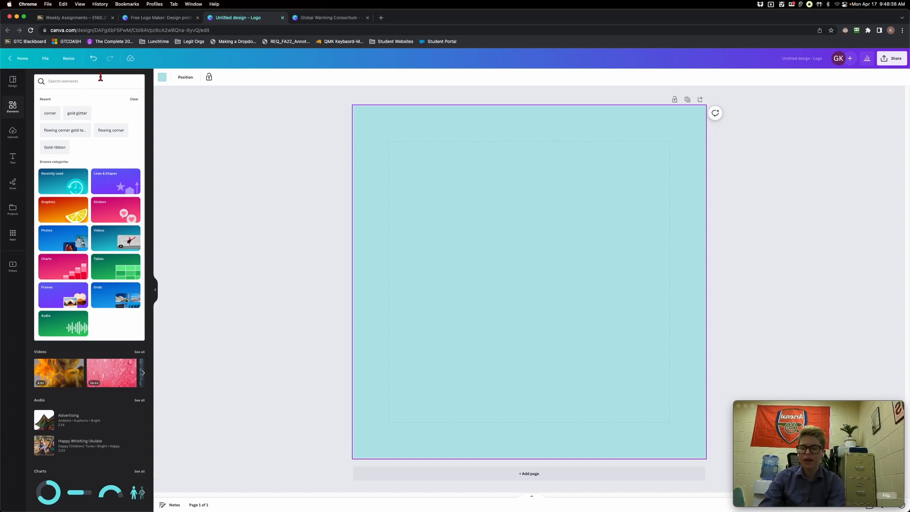
text(tropical)
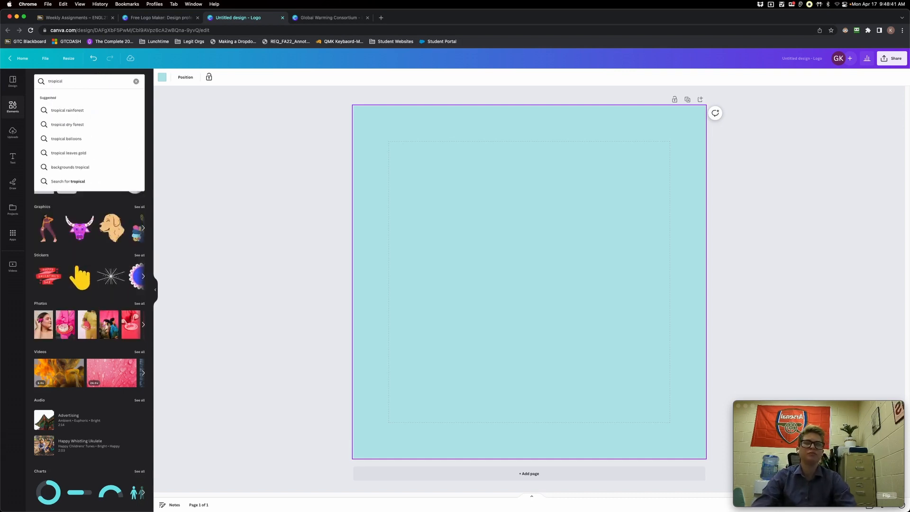
key(Return)
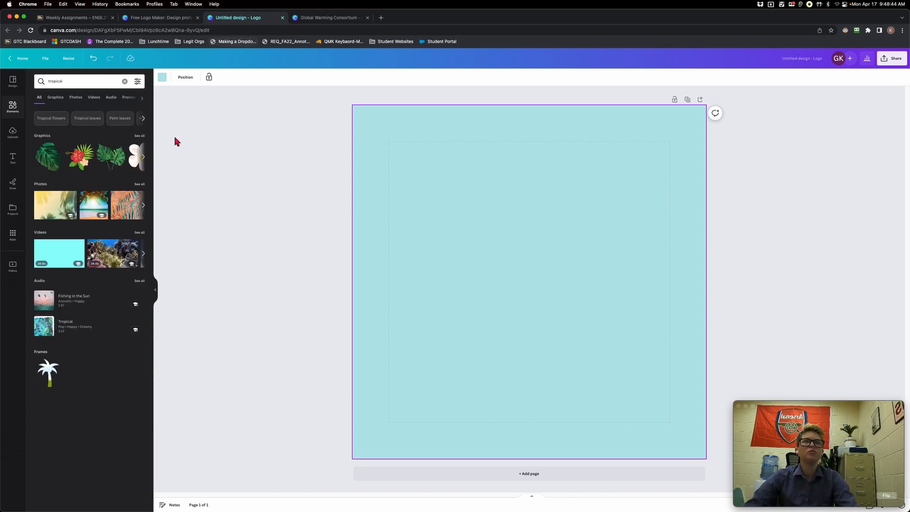
click(140, 136)
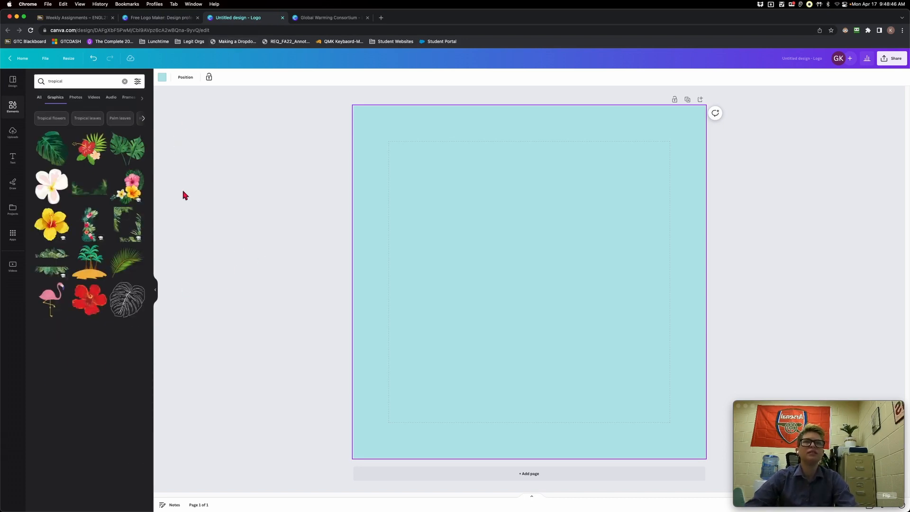
Step: Find the yellow-orange brush stroke among the tropical graphics and place it across the lower part of the page
scroll(81, 242, down, 1)
scroll(102, 247, down, 5)
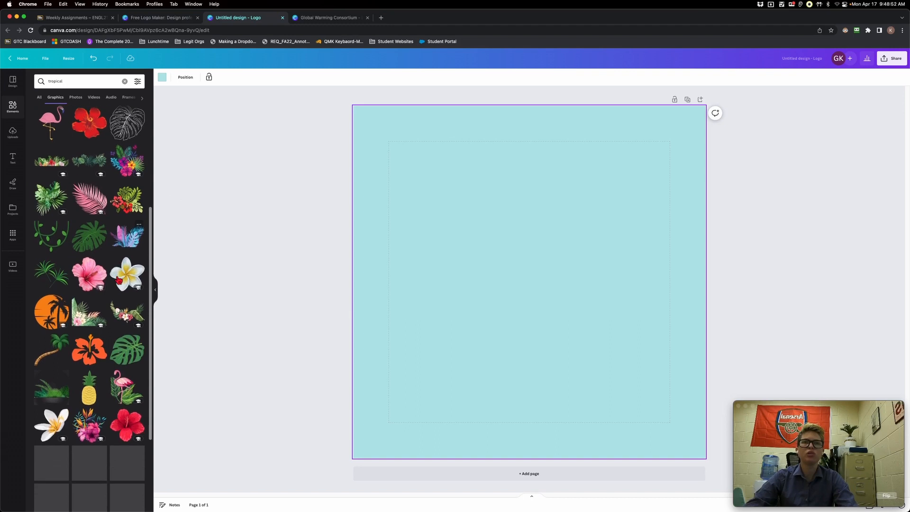
scroll(119, 280, down, 3)
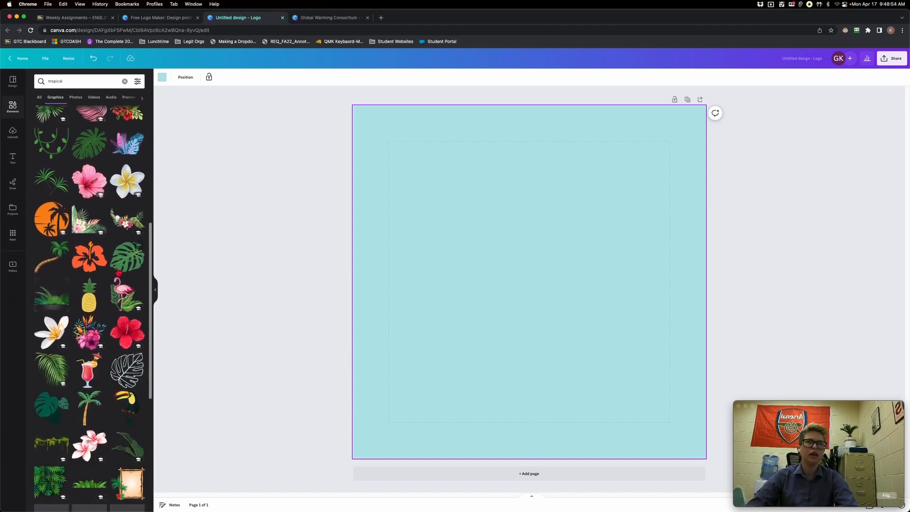
scroll(118, 274, down, 1)
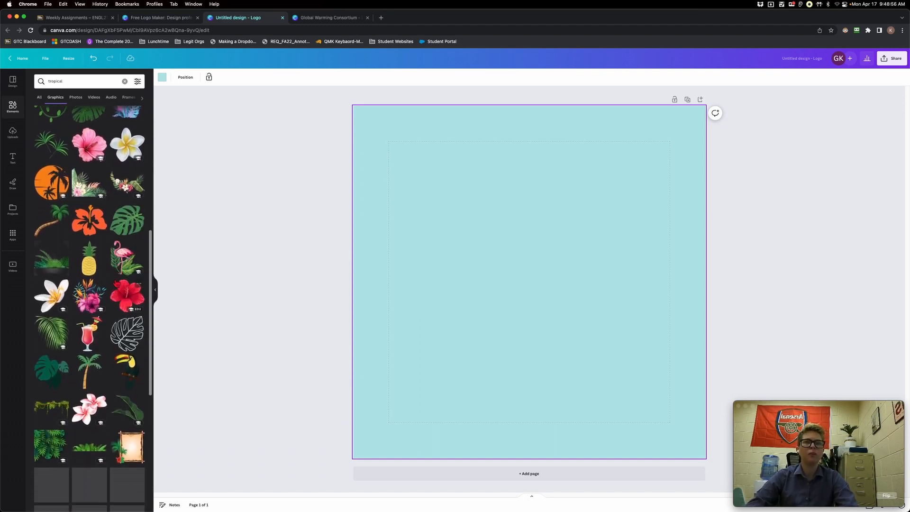
scroll(109, 252, down, 2)
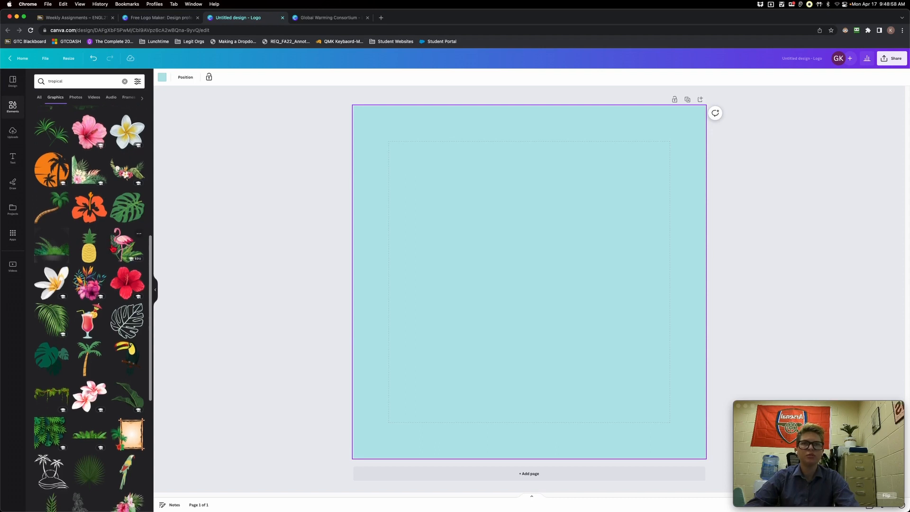
scroll(108, 253, down, 4)
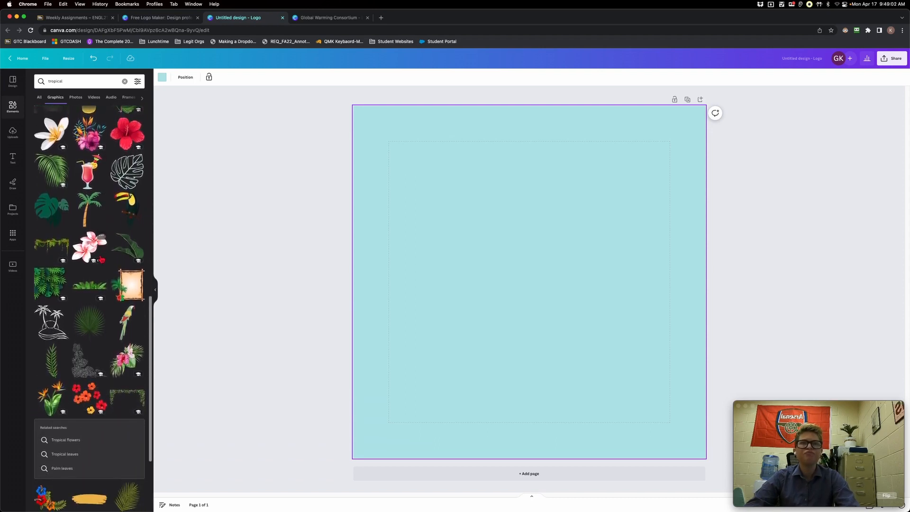
scroll(100, 263, down, 4)
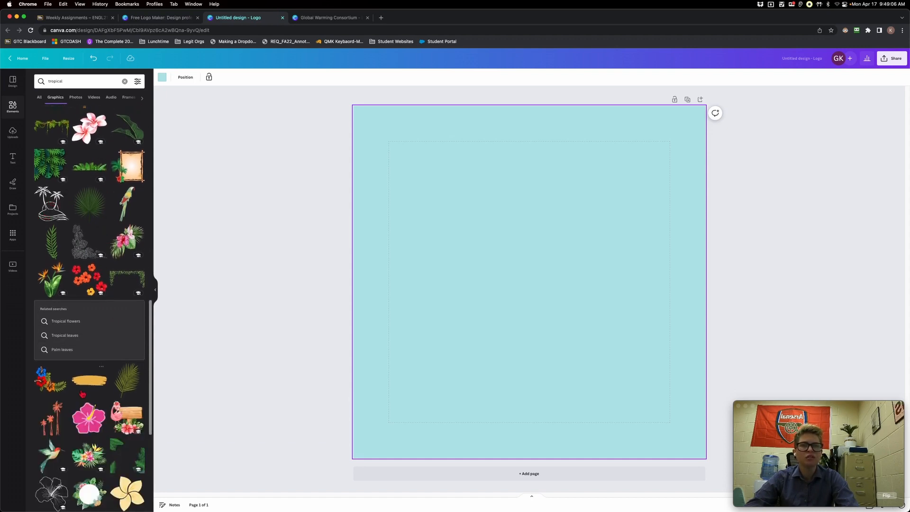
mouse_move(89, 379)
mouse_down()
mouse_move(542, 329)
mouse_move(426, 345)
mouse_move(405, 339)
mouse_up()
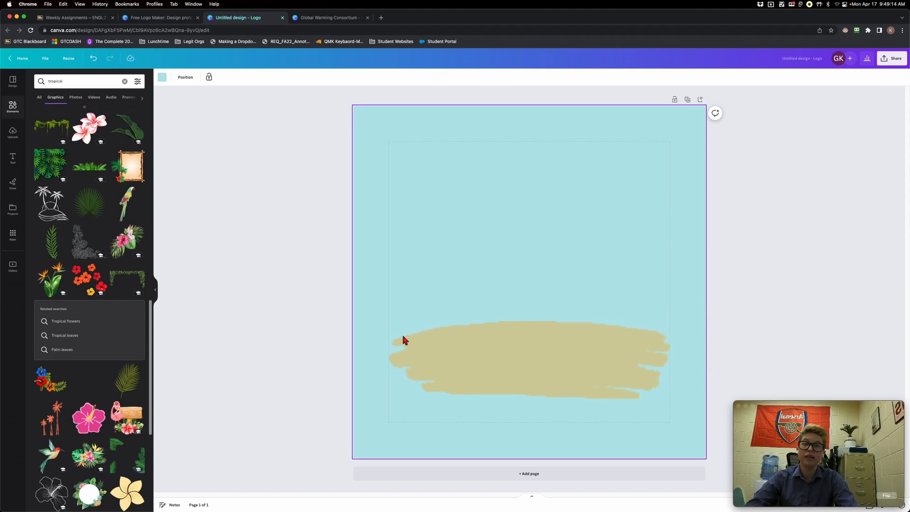
drag(403, 337, 403, 337)
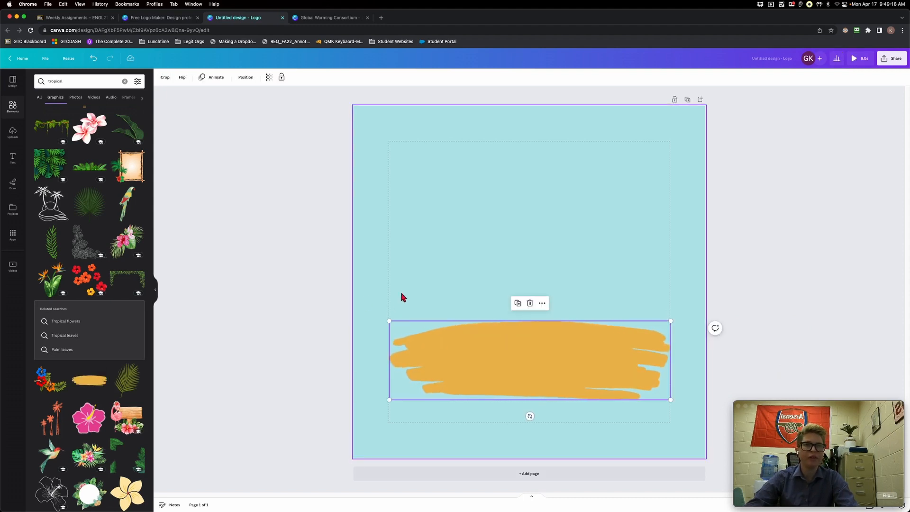
Step: Enlarge the brush stroke slightly and centre it lower on the page, almost spanning the page width
drag(128, 417, 245, 297)
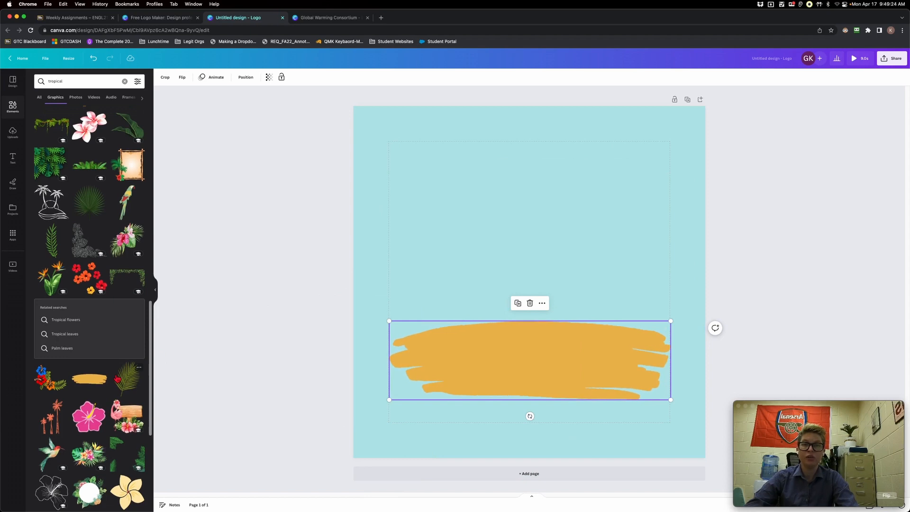
mouse_move(388, 322)
mouse_down()
mouse_move(507, 374)
mouse_move(393, 365)
mouse_move(355, 352)
mouse_up()
mouse_move(499, 356)
mouse_down()
mouse_move(545, 355)
mouse_move(511, 357)
mouse_move(510, 271)
mouse_move(513, 358)
mouse_move(545, 293)
mouse_move(545, 282)
mouse_move(538, 297)
mouse_move(537, 274)
mouse_move(510, 375)
mouse_up()
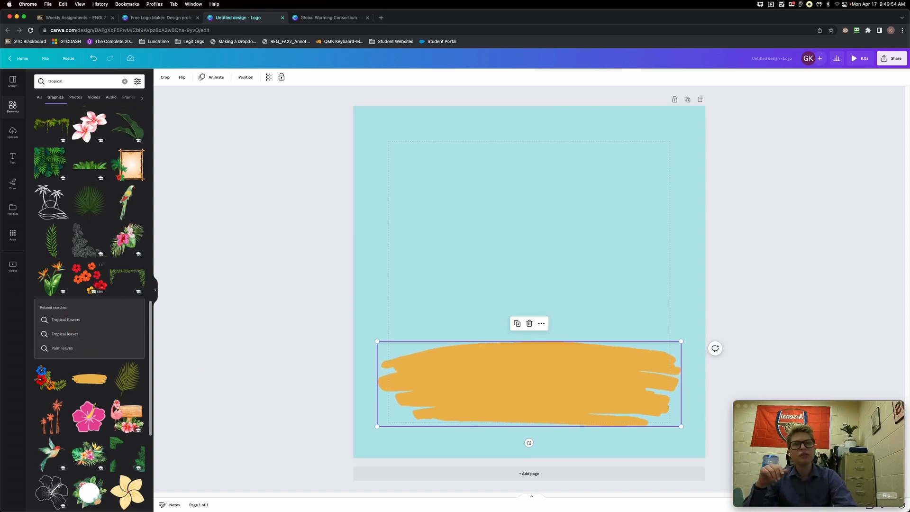
scroll(98, 285, down, 3)
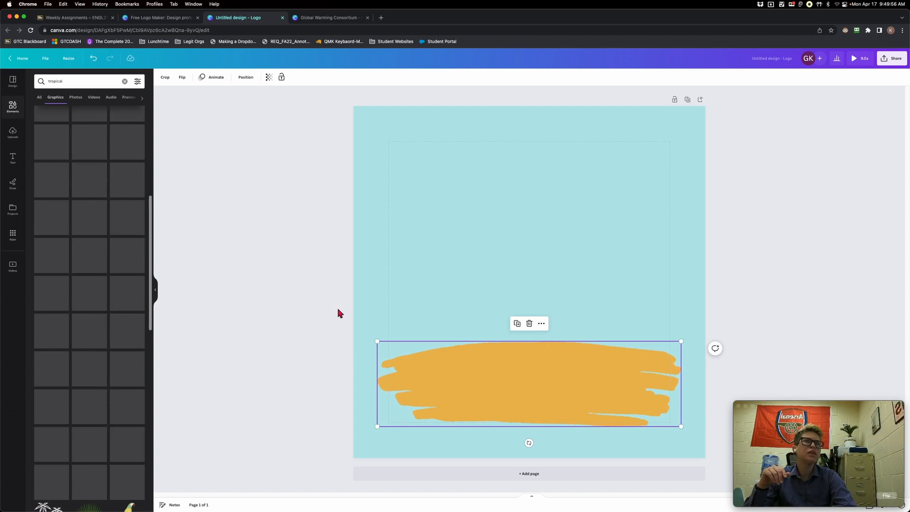
click(226, 294)
click(506, 376)
right_click(497, 362)
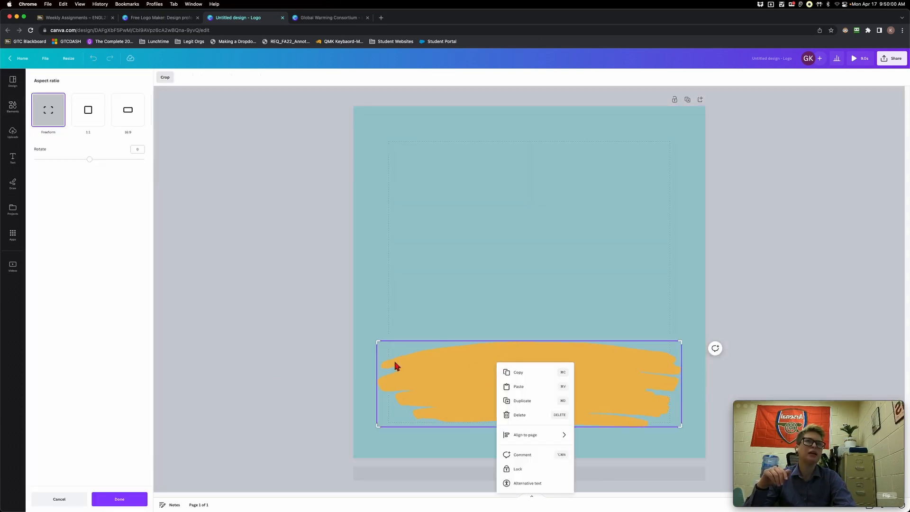
click(268, 359)
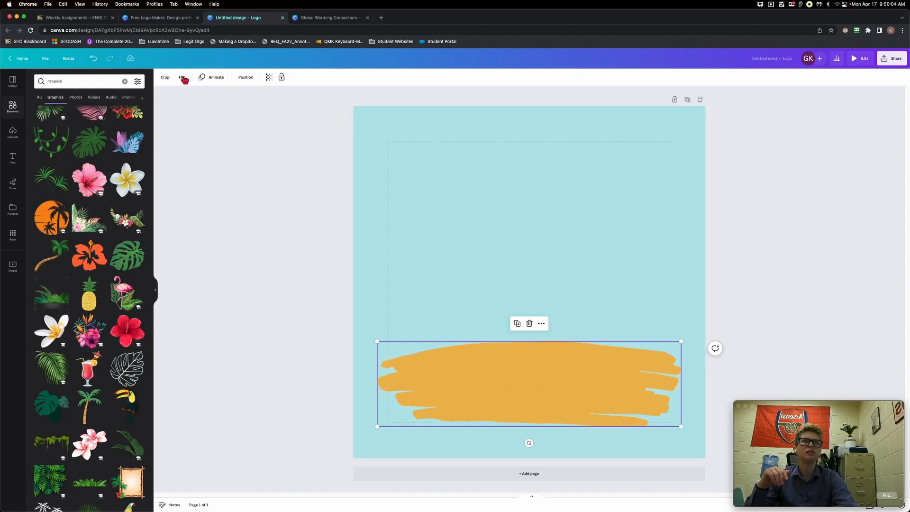
right_click(510, 382)
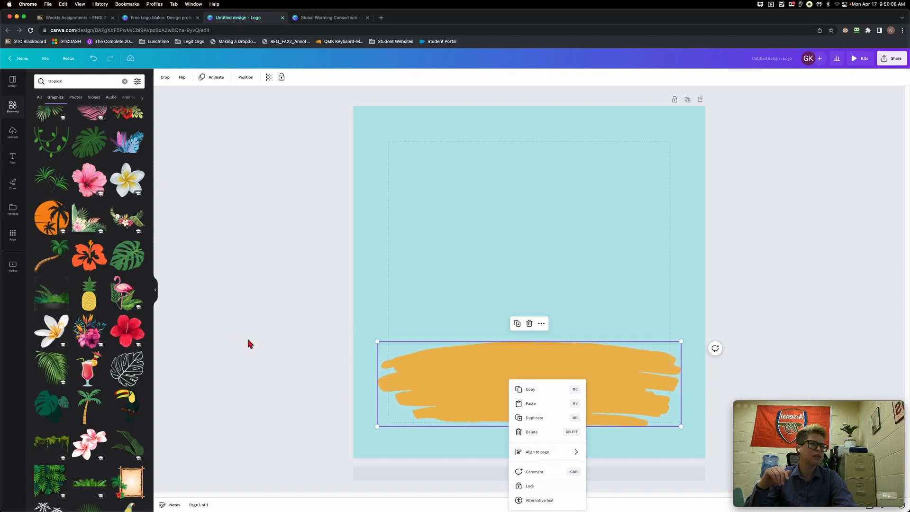
click(268, 294)
Step: Set the brush stroke's transparency to about 66 for a softer sand tone
click(524, 379)
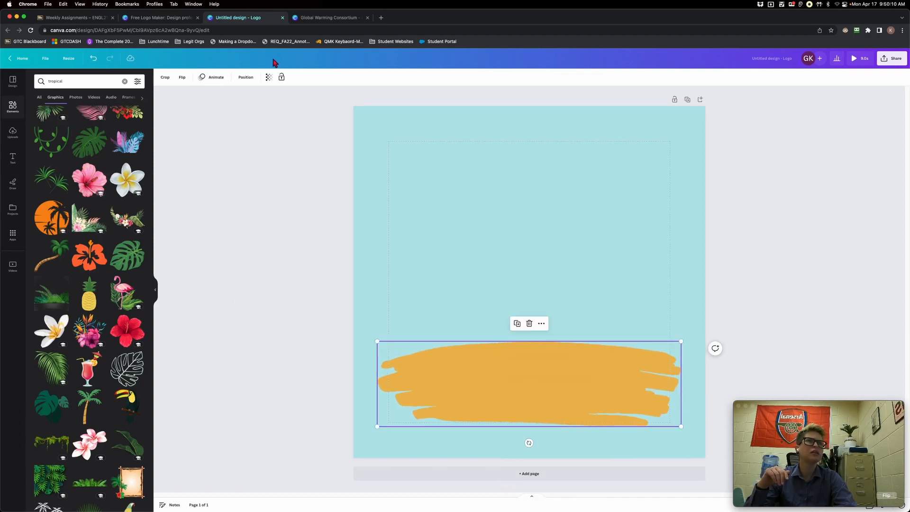
click(269, 78)
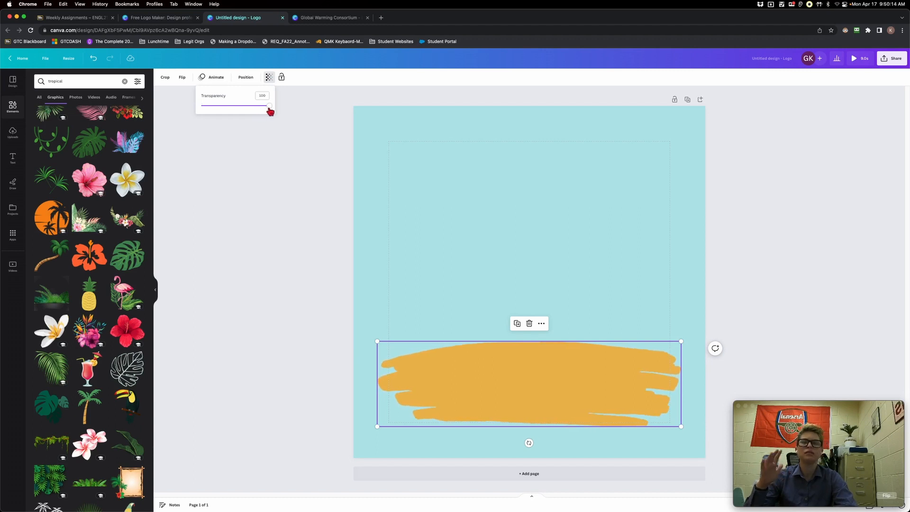
drag(271, 109, 247, 115)
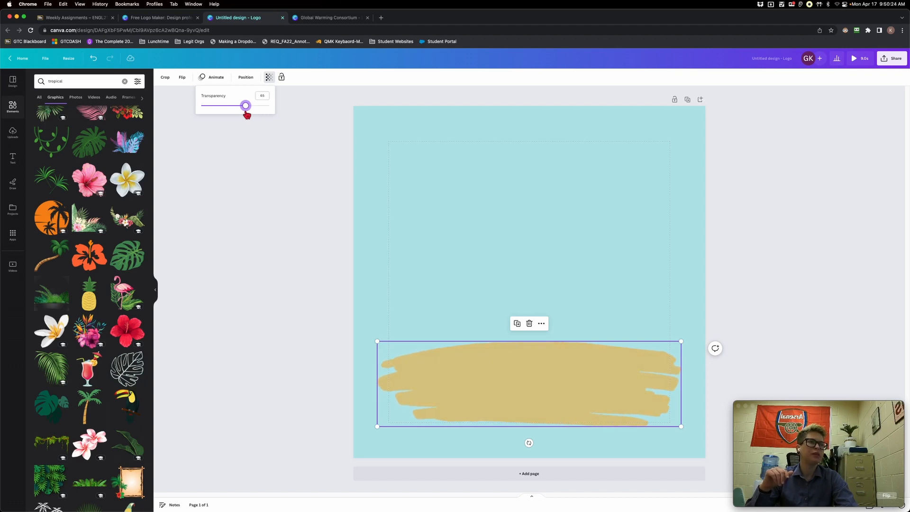
drag(247, 115, 248, 115)
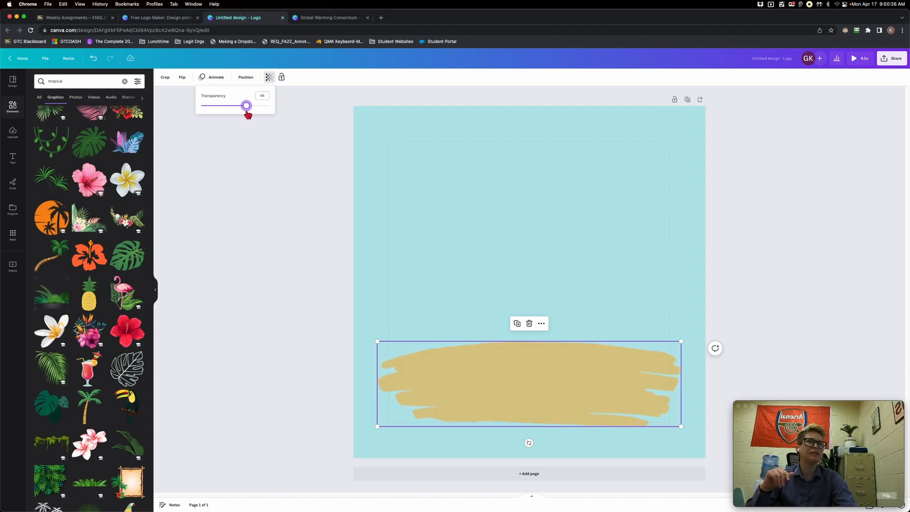
click(265, 343)
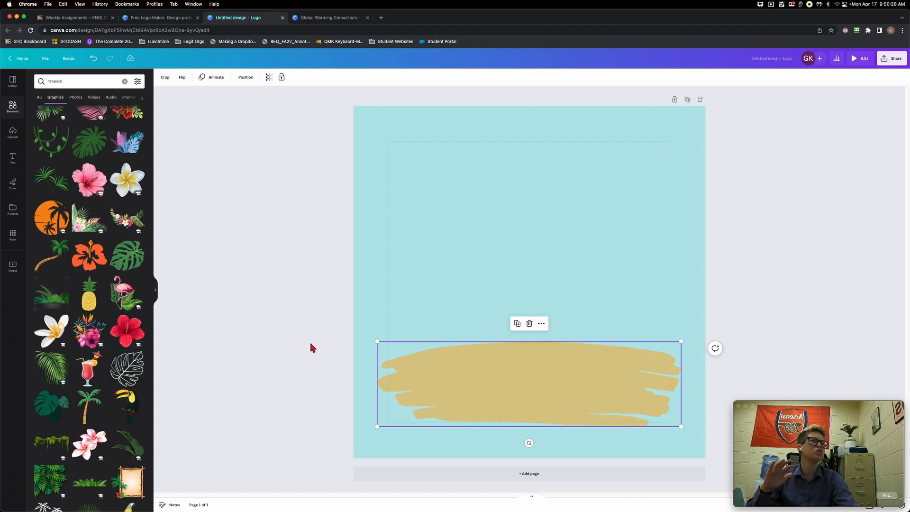
click(313, 341)
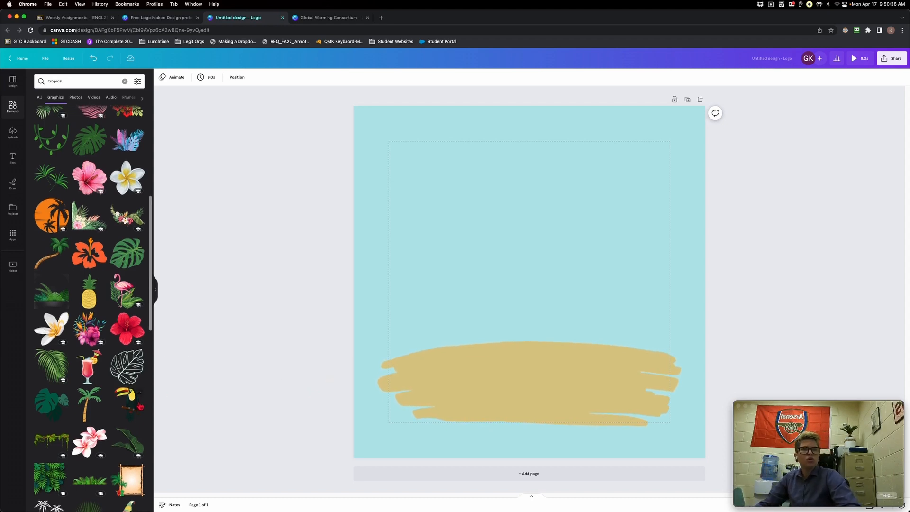
Step: Add the line-art island graphic with two palm trees to the middle of the page, above the brush stroke
scroll(143, 393, down, 5)
scroll(94, 379, down, 2)
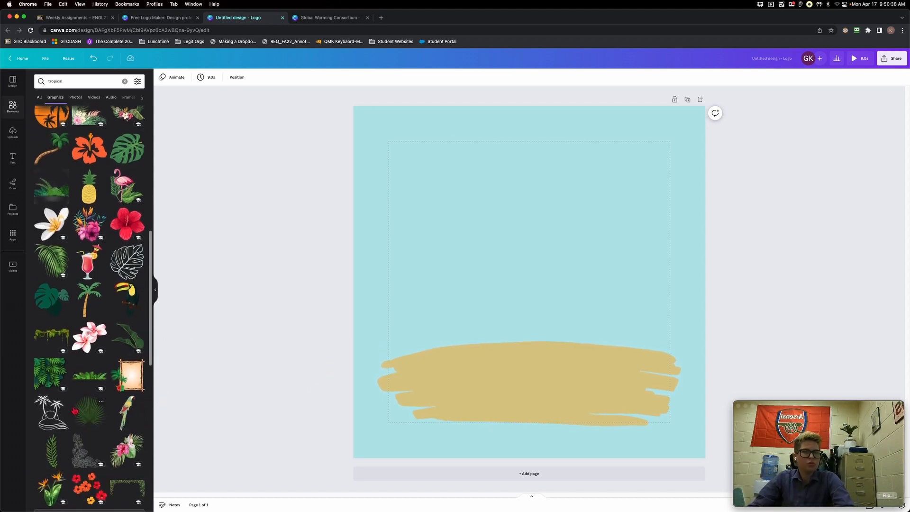
drag(53, 391, 473, 217)
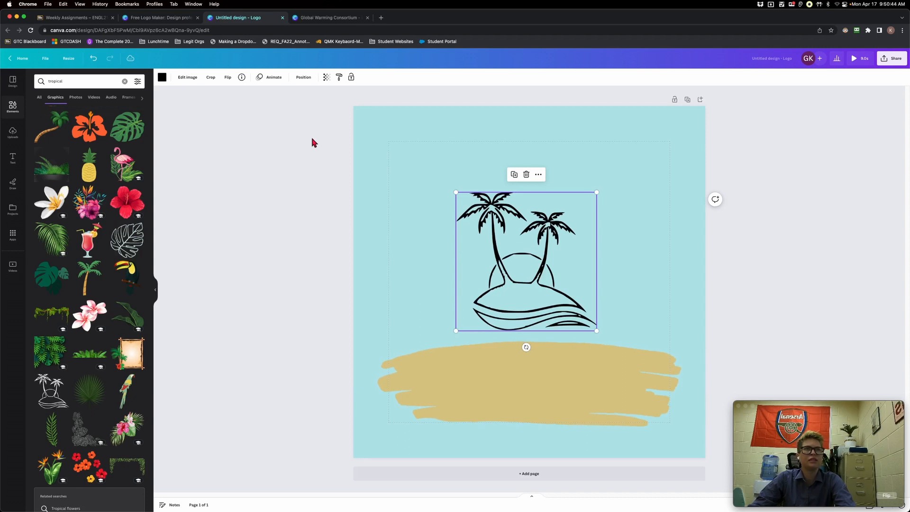
Step: Try the yellow and the light orange default colours on the palm island graphic
click(162, 77)
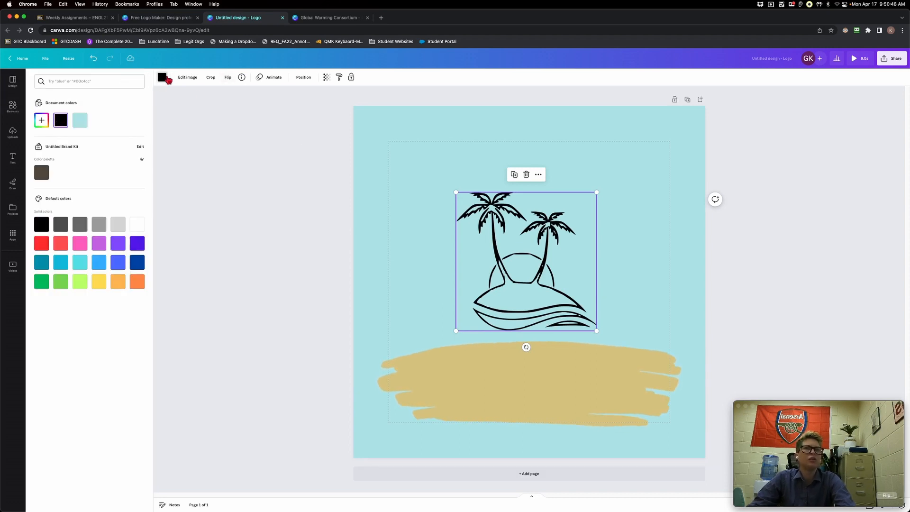
click(41, 120)
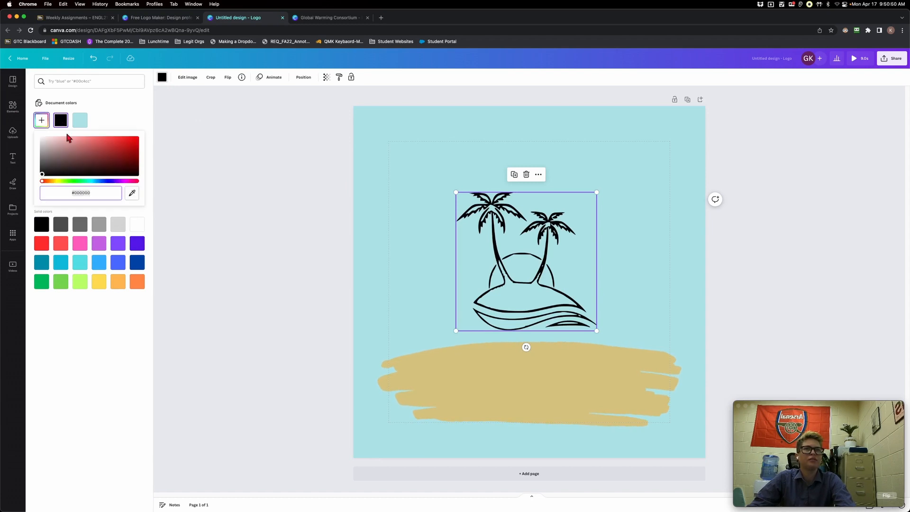
click(100, 283)
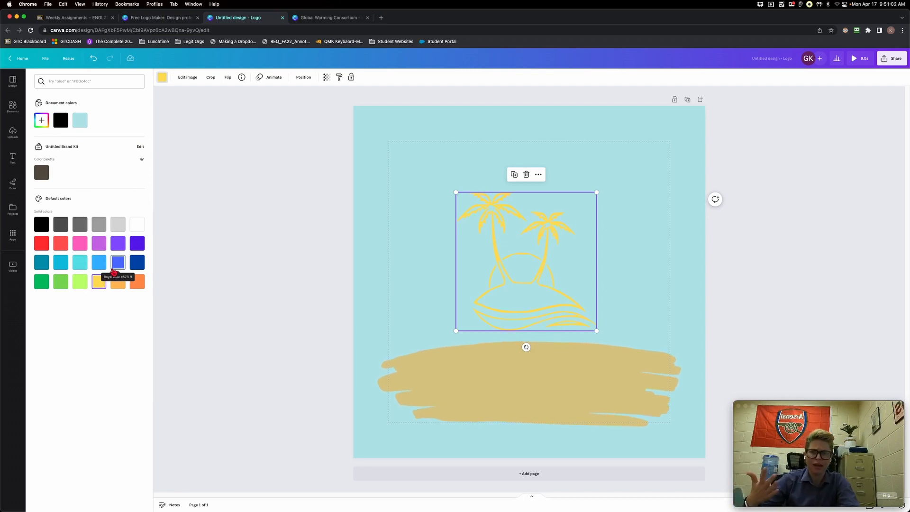
click(118, 286)
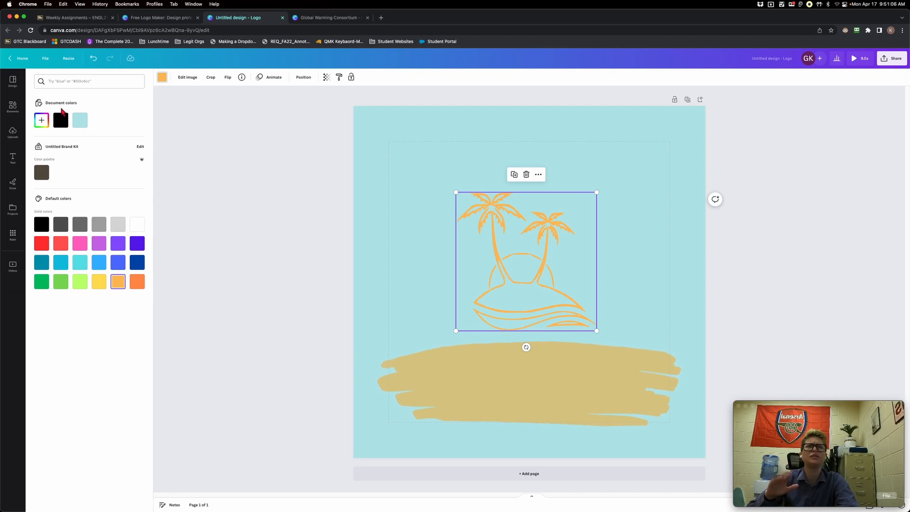
Step: Recolour the palm island graphic with a custom sandy tan, about #D6AE6F
click(41, 120)
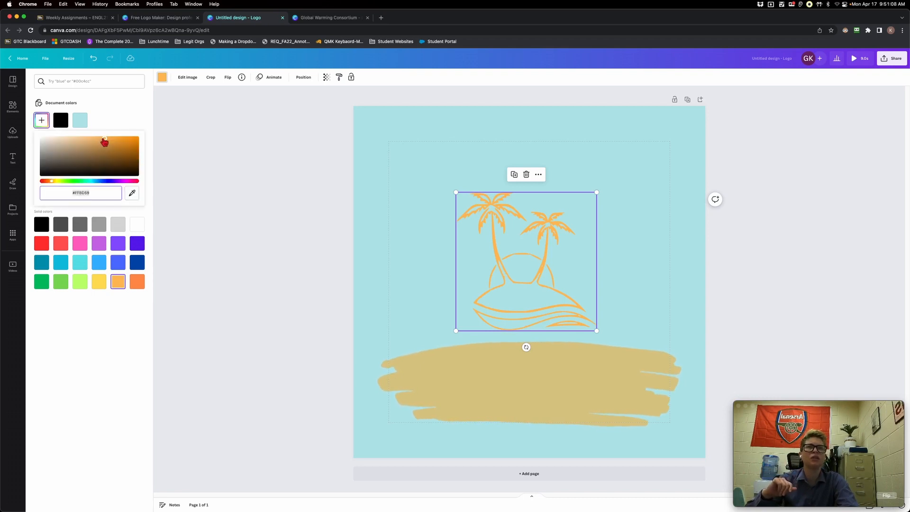
drag(104, 142, 103, 150)
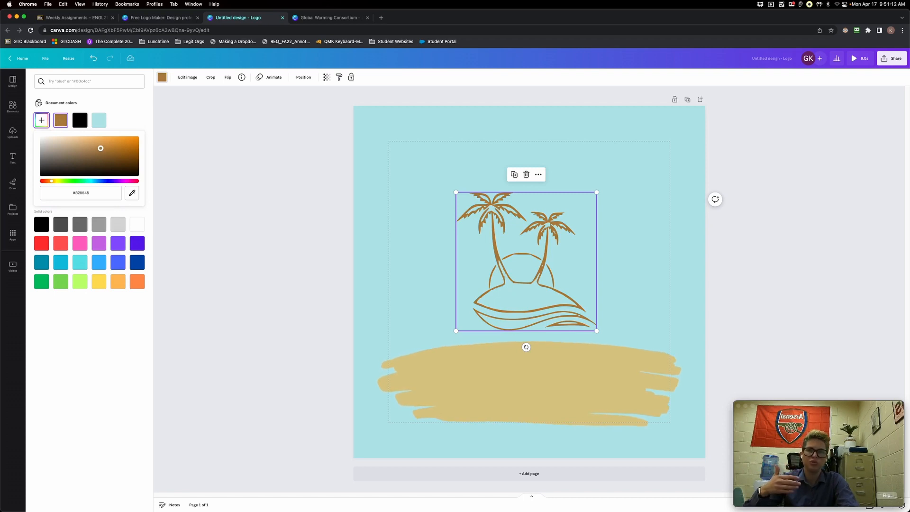
drag(101, 149, 91, 143)
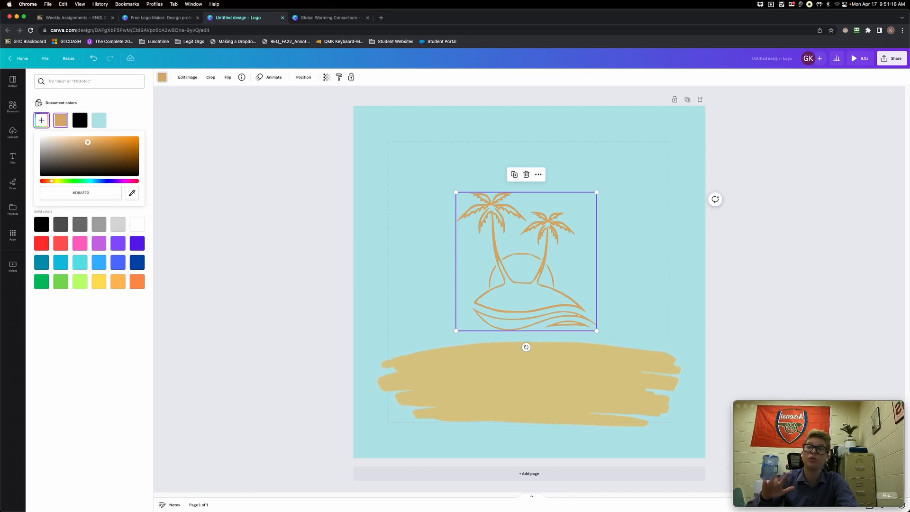
drag(87, 143, 88, 142)
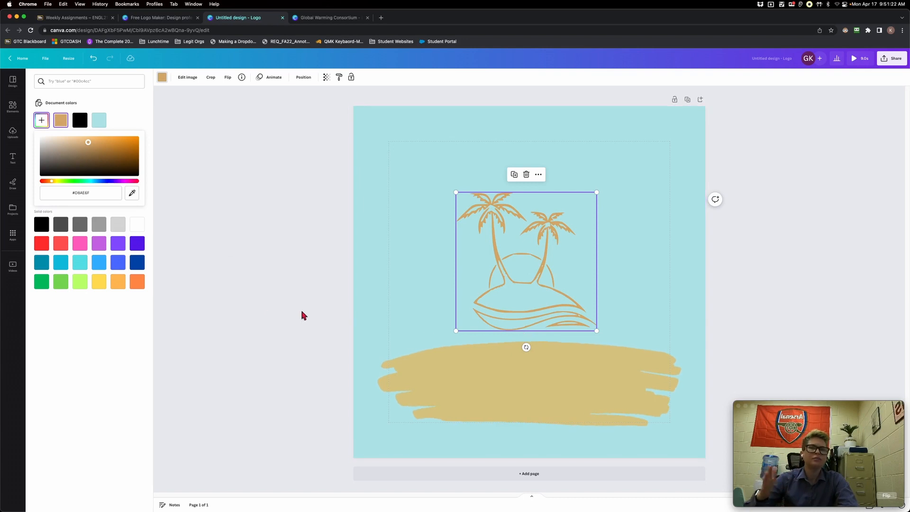
click(260, 314)
click(260, 315)
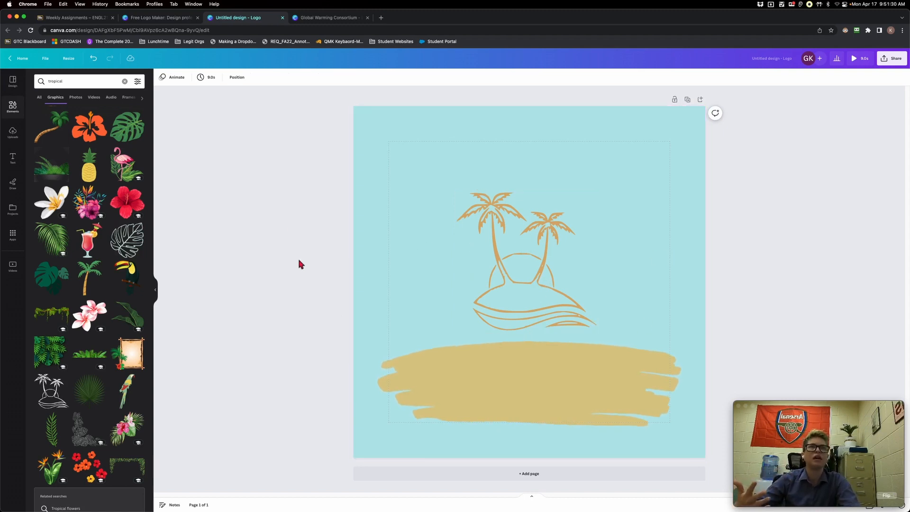
Step: Search the elements for "circle", add the circle shape, and enlarge it in the page centre so it covers the palm island graphic
click(69, 81)
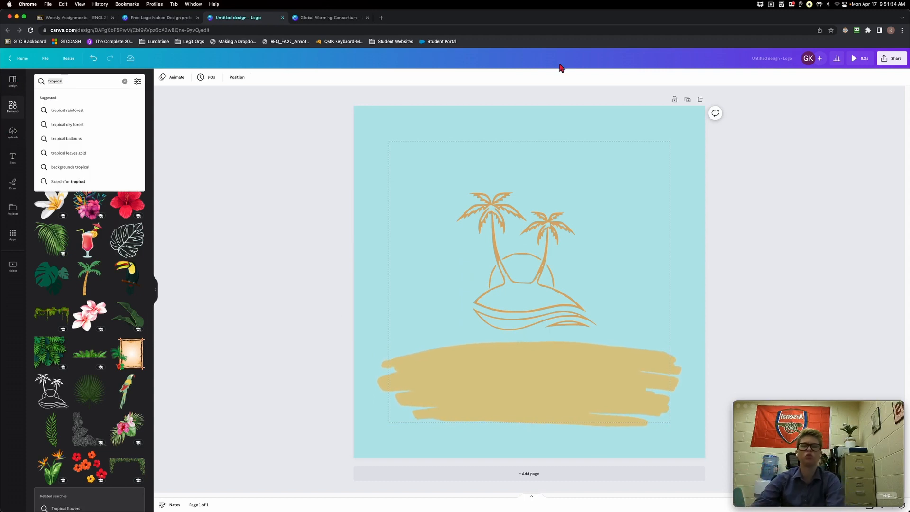
text(circle)
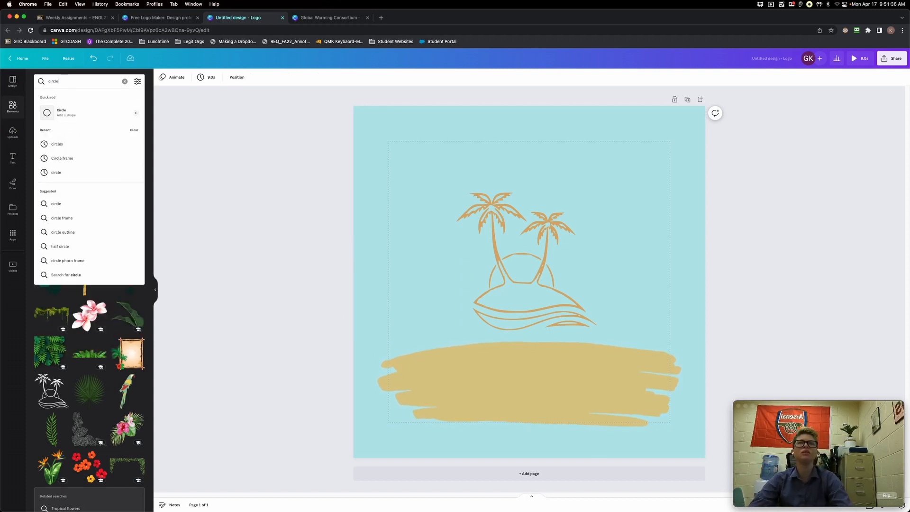
click(82, 112)
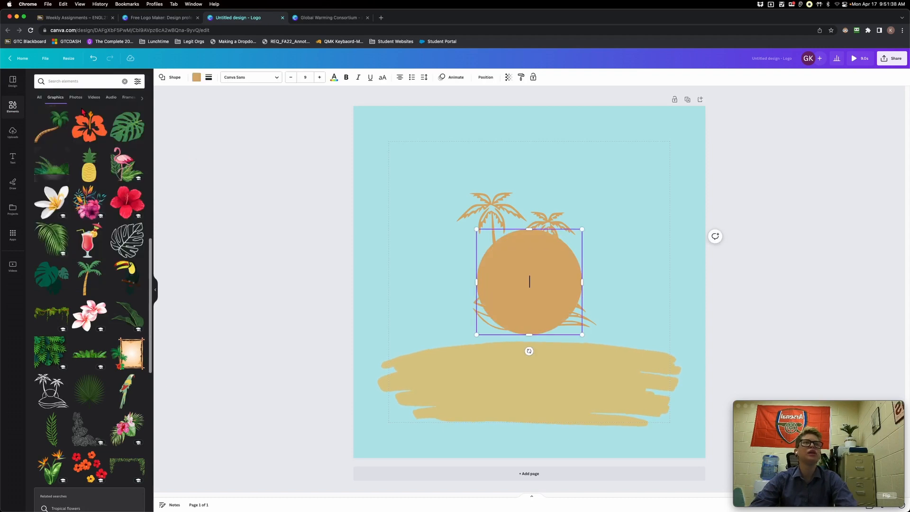
drag(476, 231, 388, 143)
drag(531, 260, 576, 293)
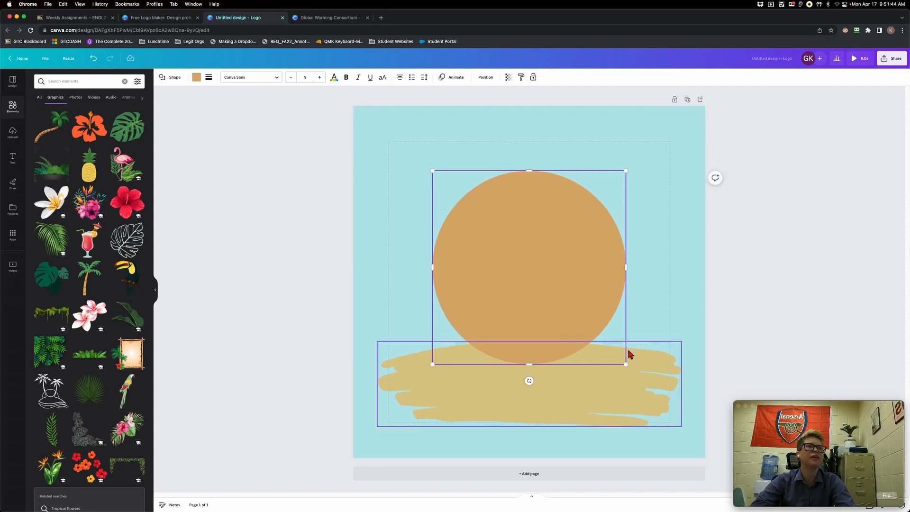
Step: Send the large circle one layer backward so it sits behind the palm island graphic
right_click(561, 253)
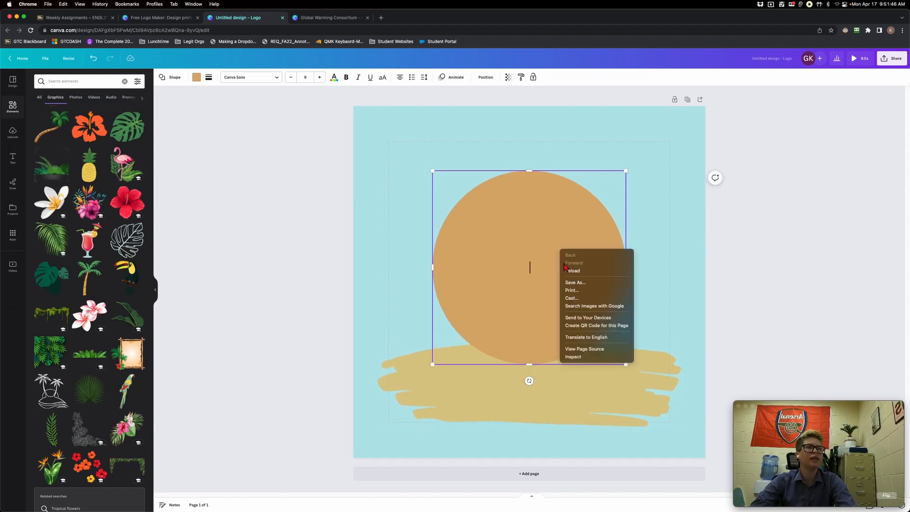
click(550, 267)
click(832, 280)
click(511, 250)
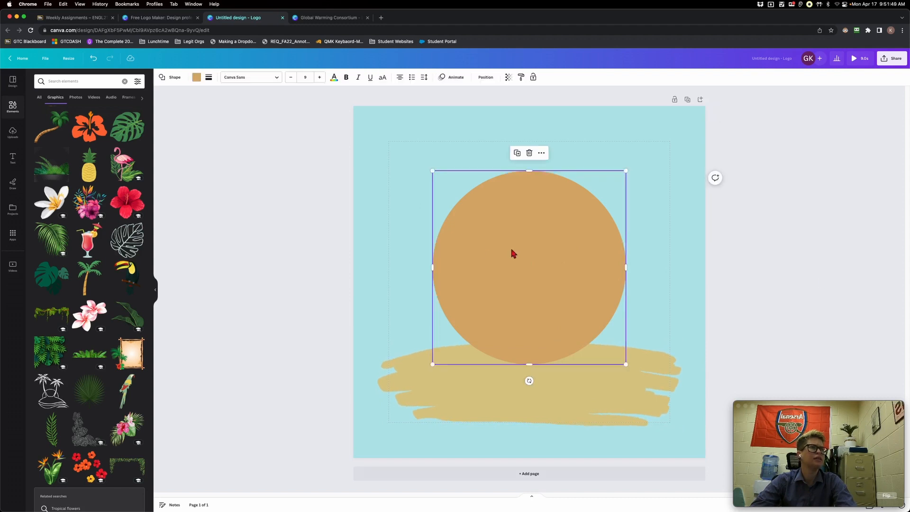
click(541, 153)
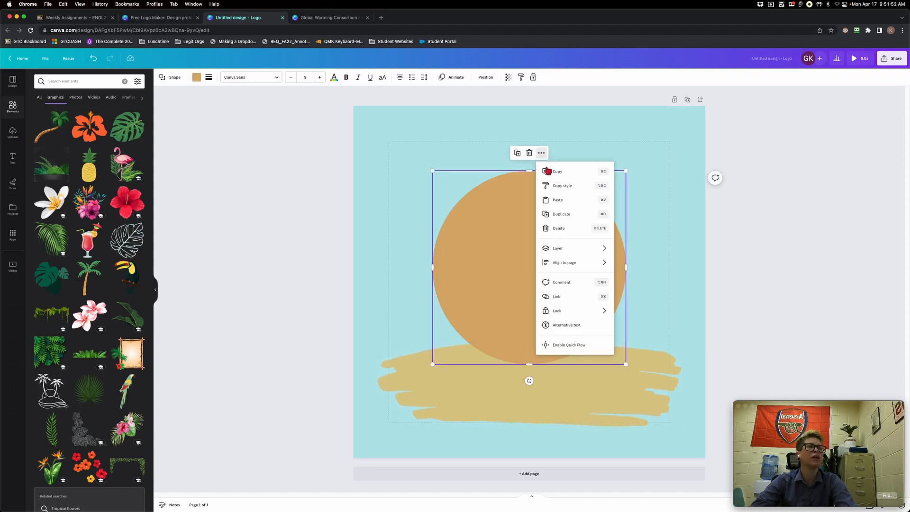
mouse_move(576, 248)
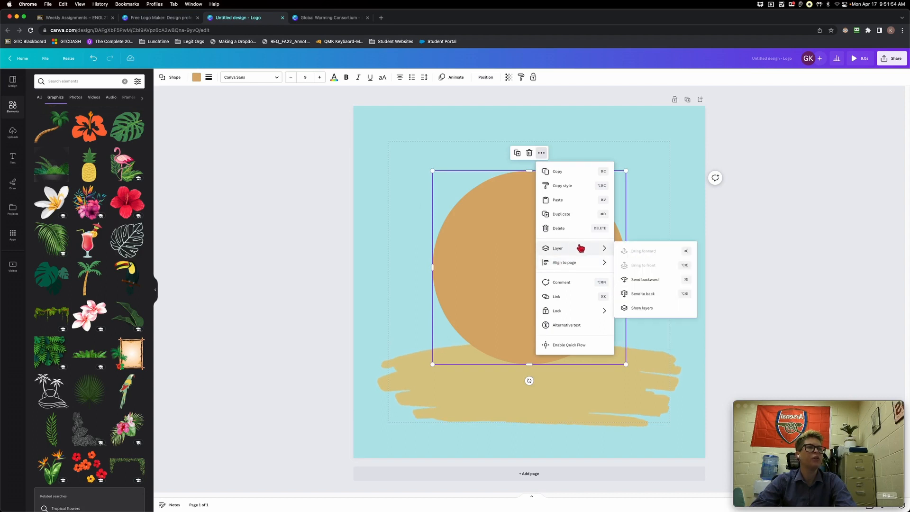
click(644, 282)
Step: Send the circle one more layer backward, placing it behind the sandy brush stroke
right_click(534, 242)
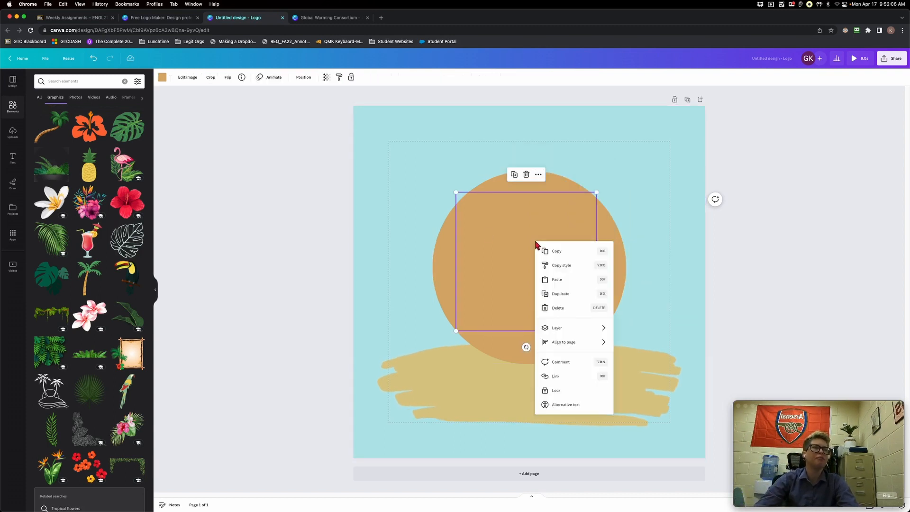
right_click(611, 229)
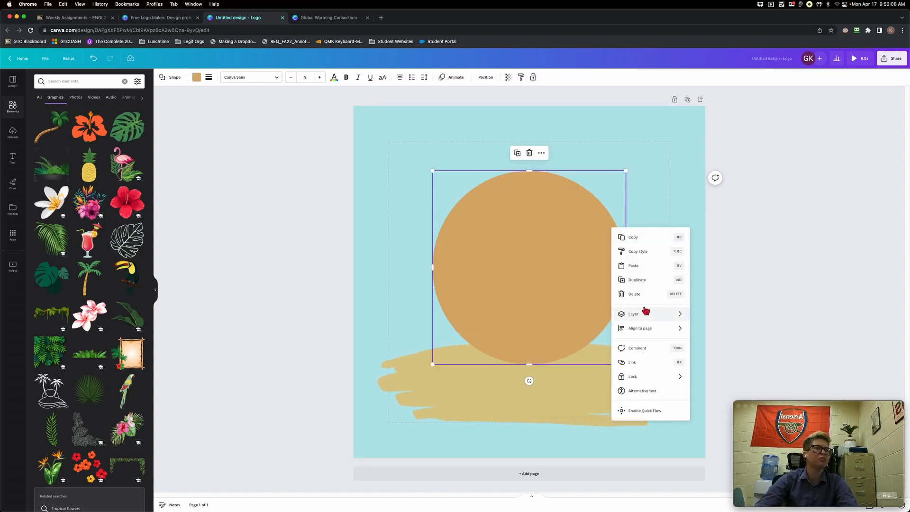
mouse_move(643, 314)
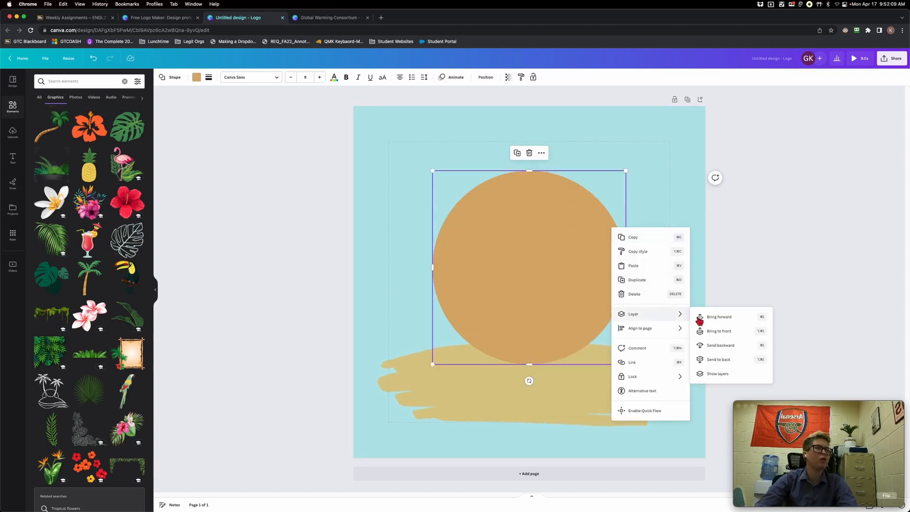
click(730, 346)
Step: Check the layer ordering options of the circle and of the palm island graphic without changing them
right_click(611, 265)
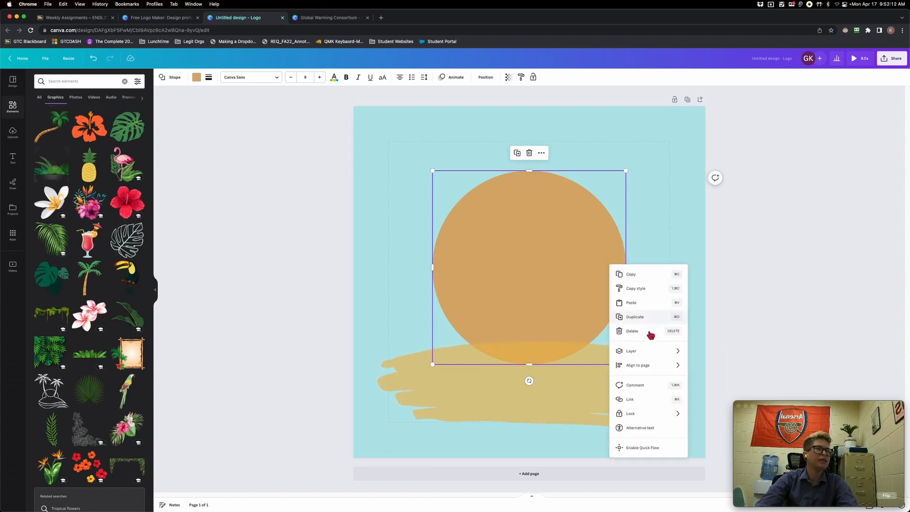
mouse_move(650, 354)
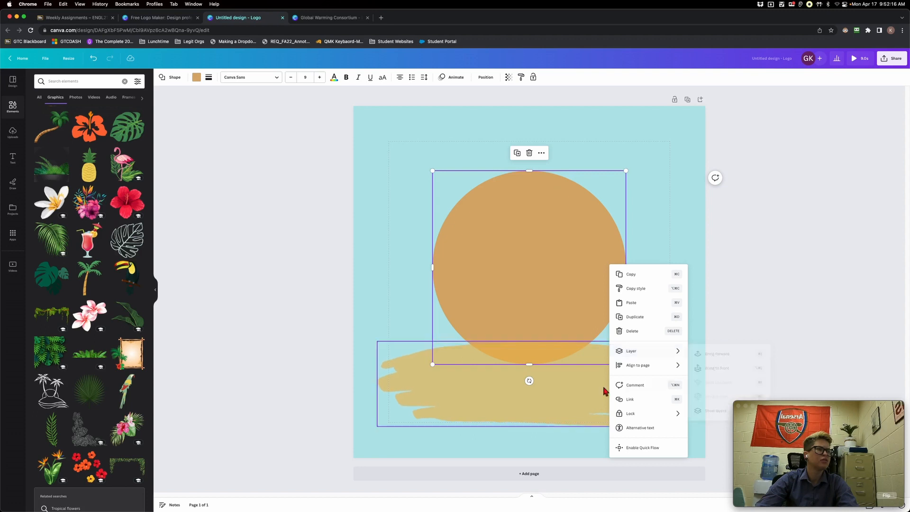
click(572, 386)
click(536, 278)
right_click(534, 269)
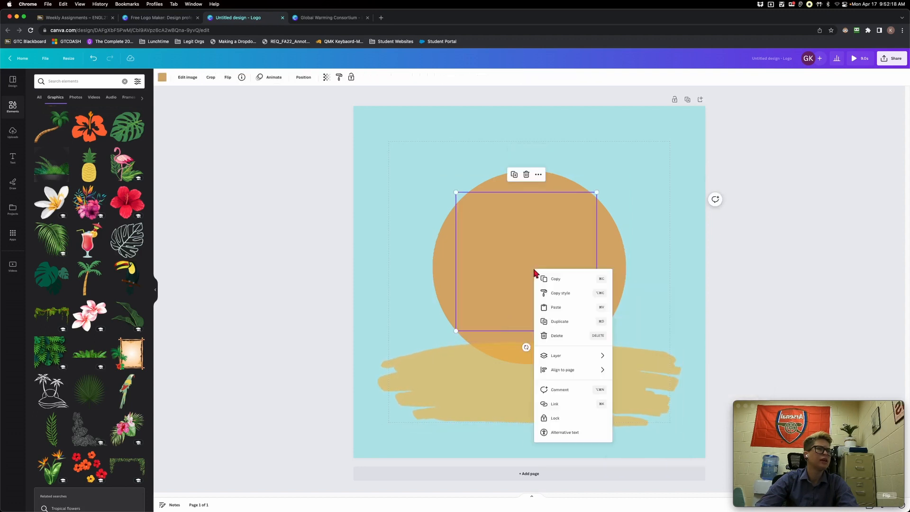
mouse_move(559, 360)
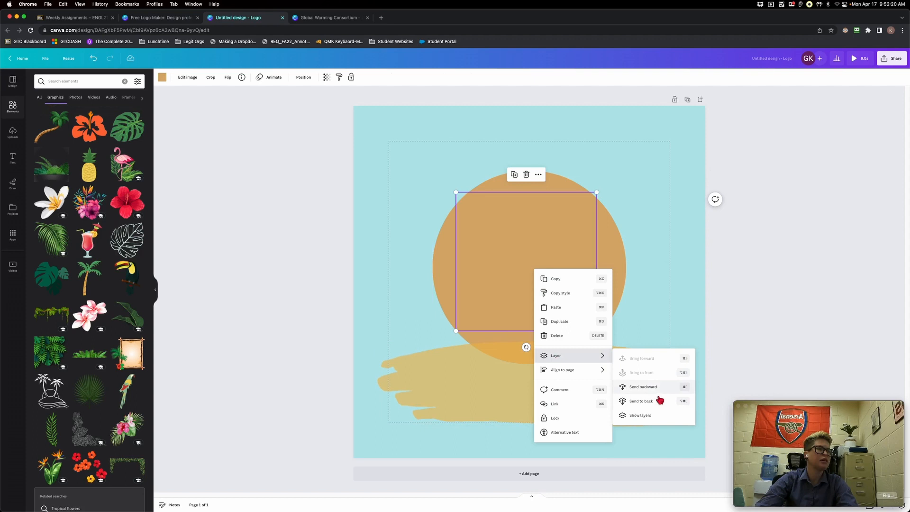
click(524, 290)
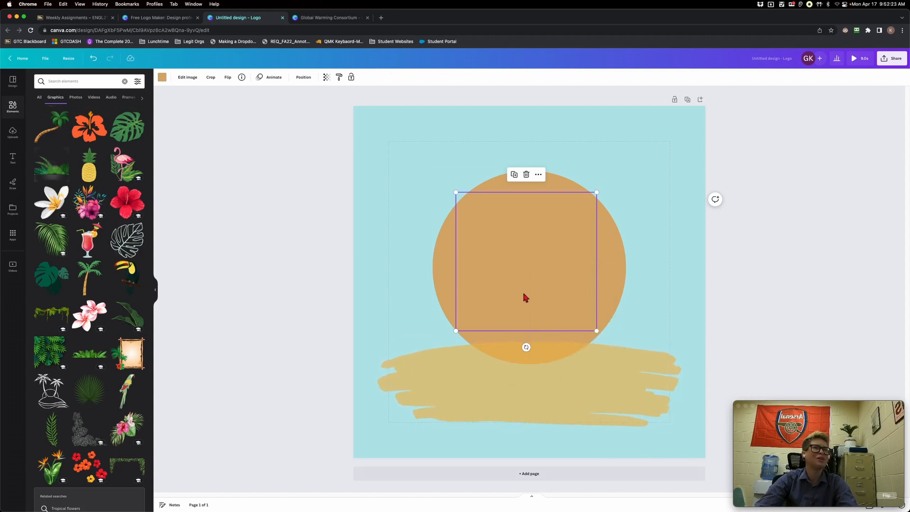
Step: Try black on the palm island graphic and settle on the dark brown from the brand kit palette
click(162, 77)
click(63, 123)
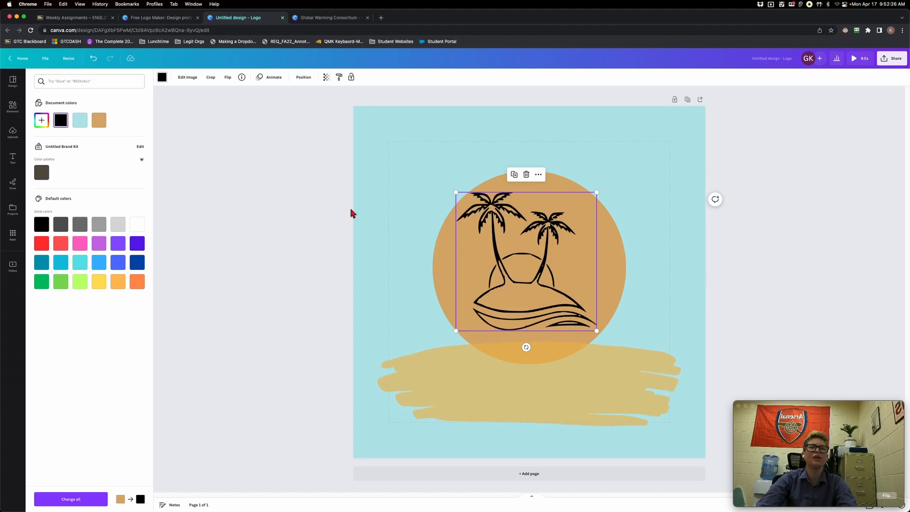
click(48, 172)
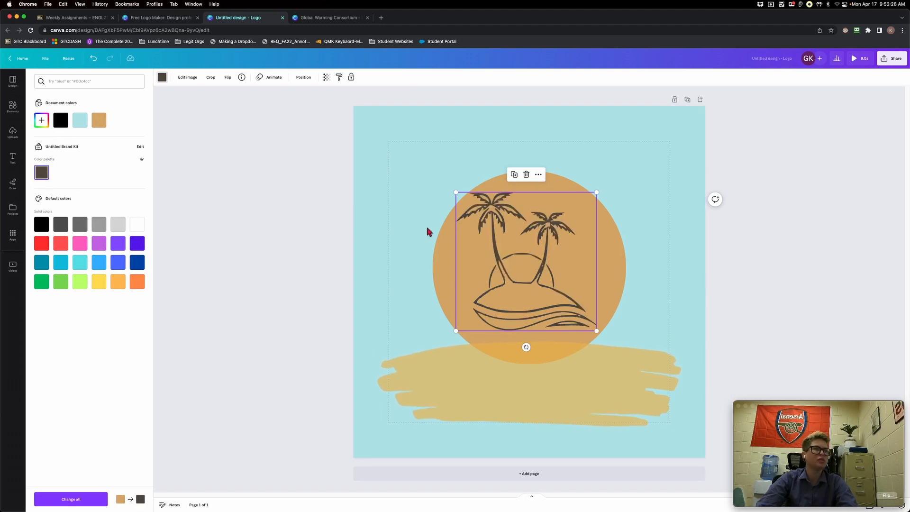
Step: Recolour the circle behind the palm island graphic with the default solid yellow
click(441, 262)
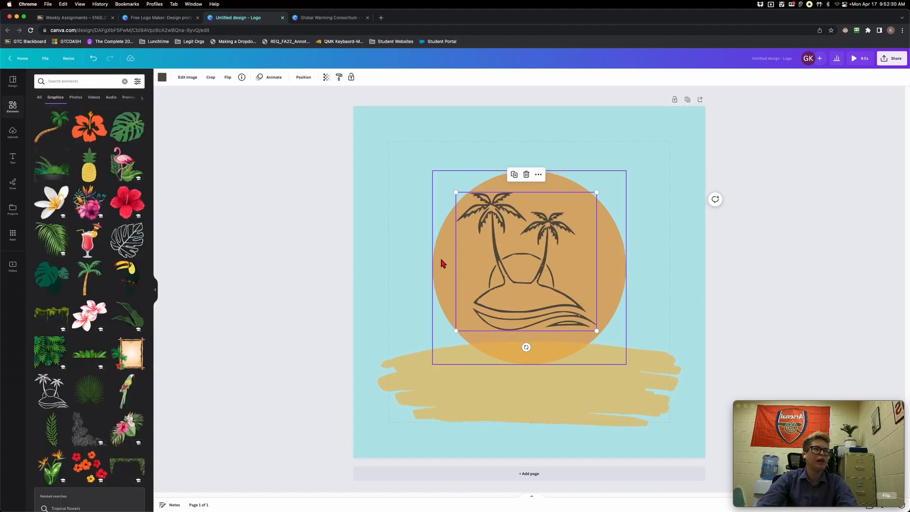
click(195, 77)
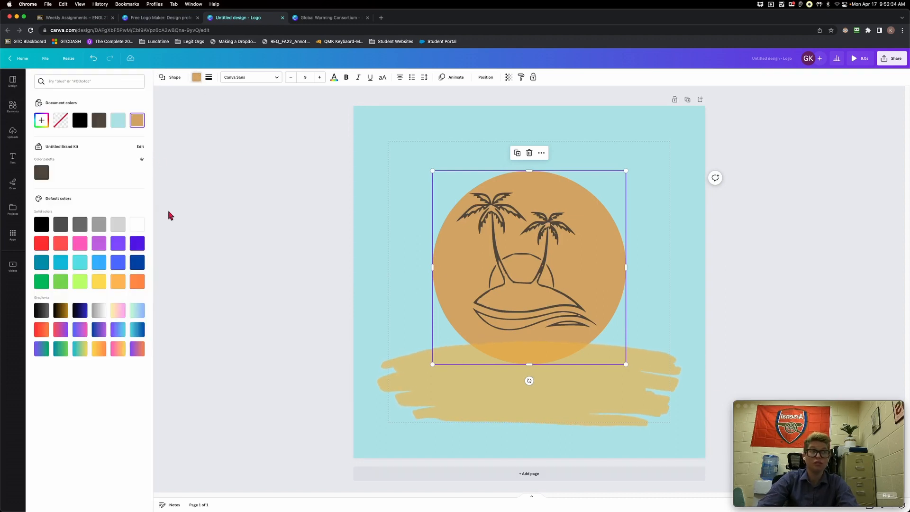
click(99, 281)
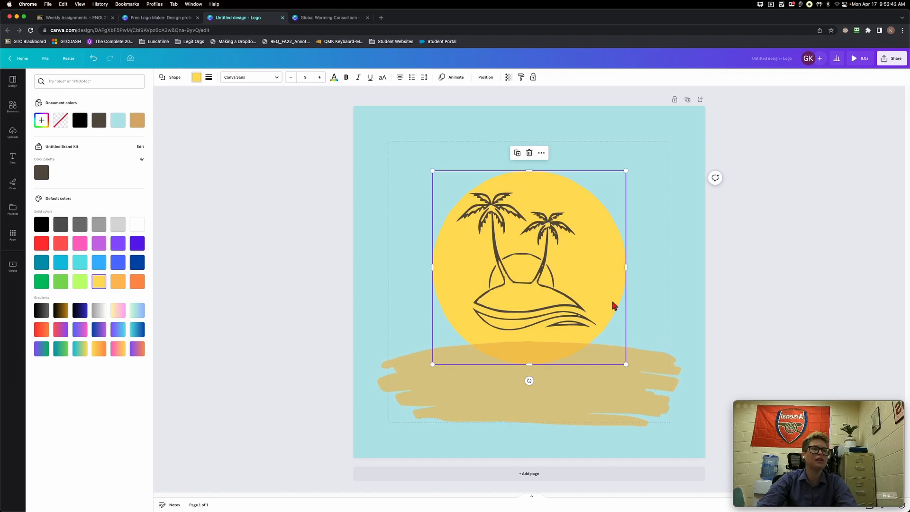
Step: Check the layer ordering options of the sandy brush stroke and leave its order as it is
click(607, 383)
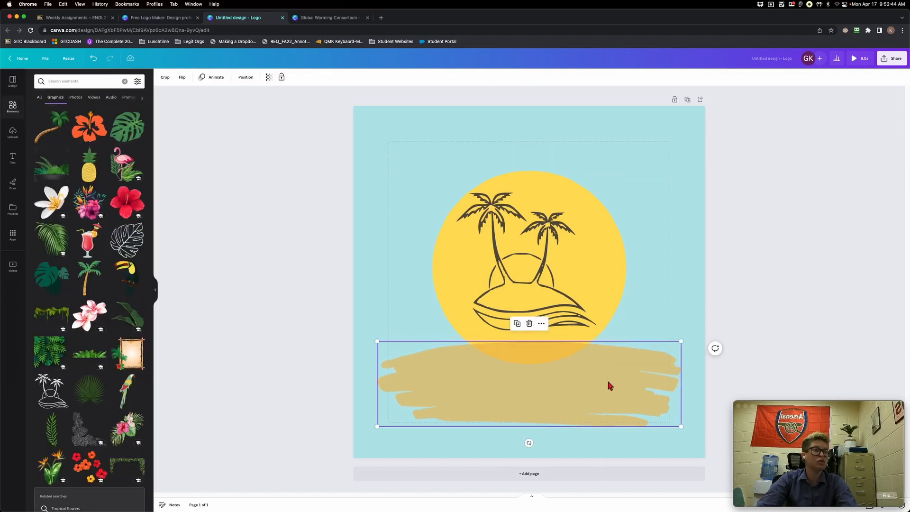
right_click(608, 379)
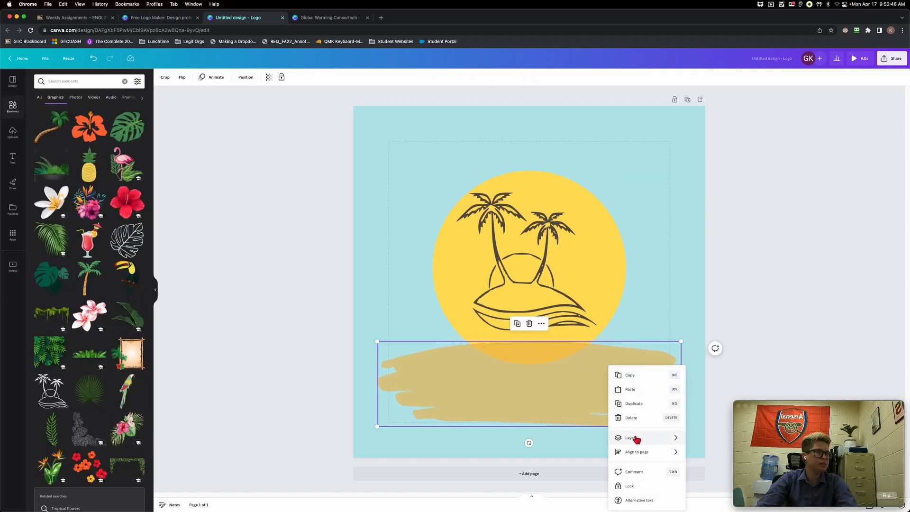
mouse_move(674, 443)
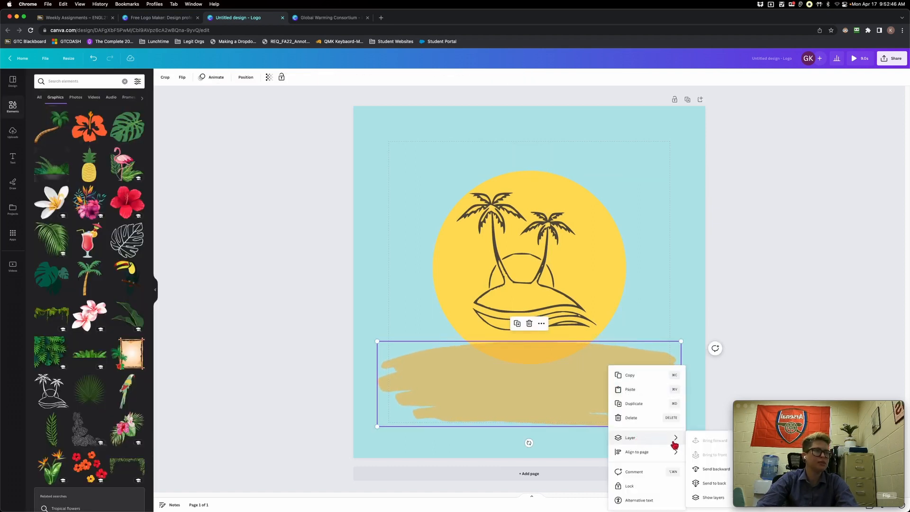
click(292, 371)
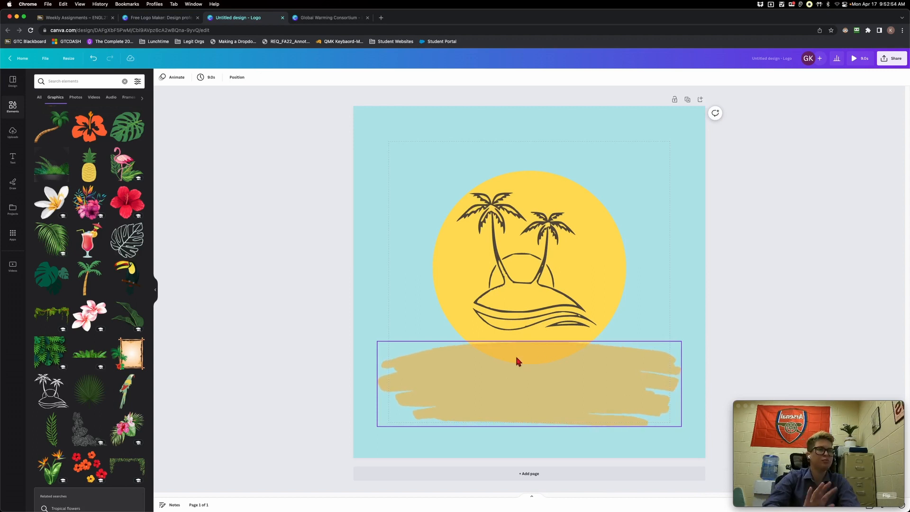
Step: Centre the palm island graphic inside the yellow circle and deselect it
mouse_move(546, 286)
mouse_down()
mouse_move(554, 284)
mouse_move(546, 287)
mouse_up()
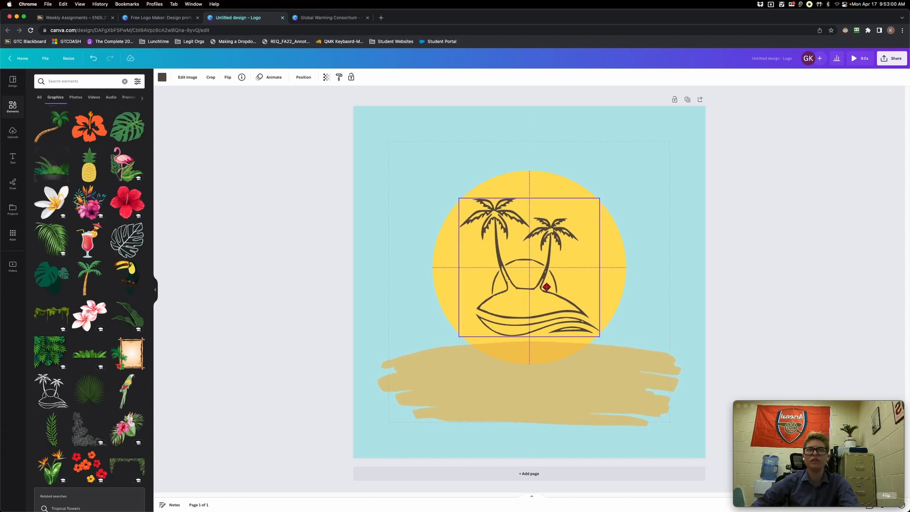
click(766, 286)
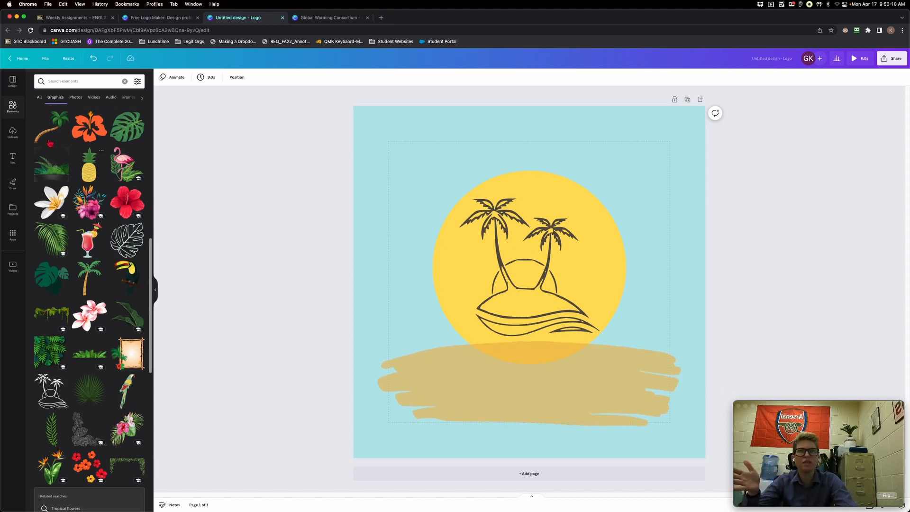
Step: Add a heading to the page with the text "Climate Consortium"
click(13, 159)
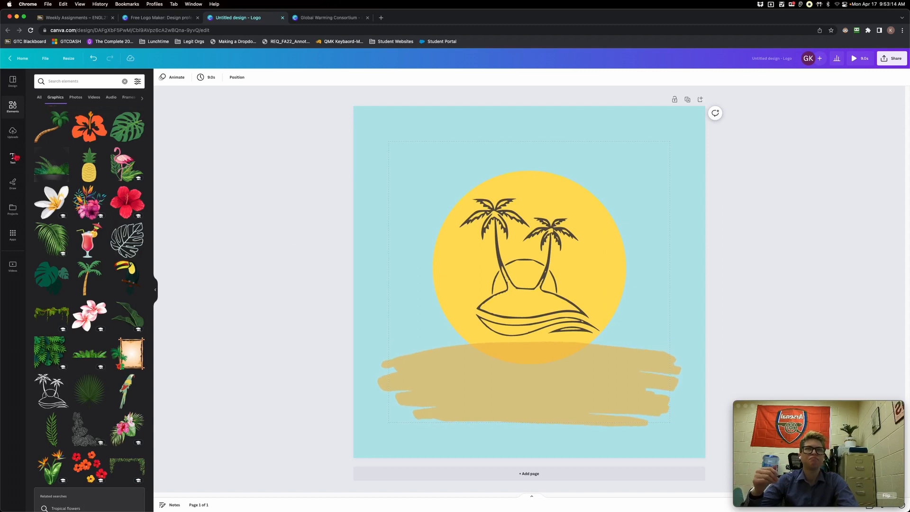
click(92, 172)
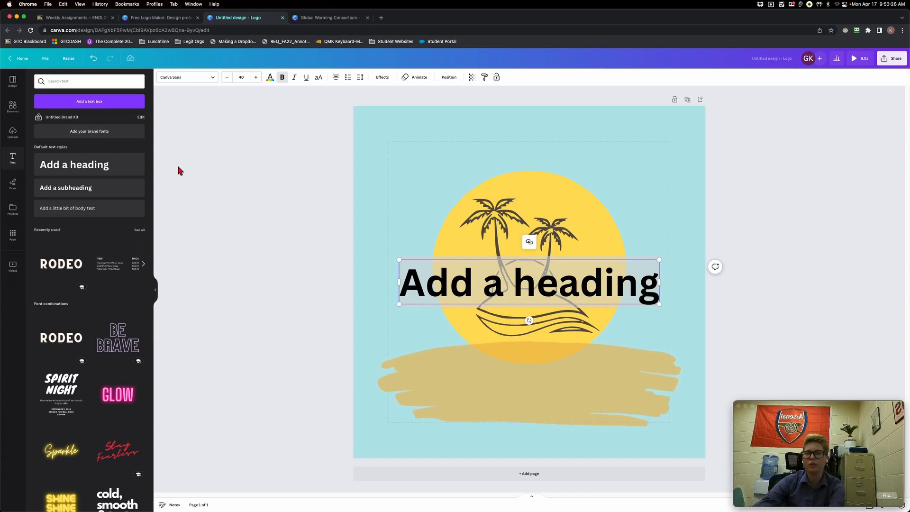
text(Climate Conr)
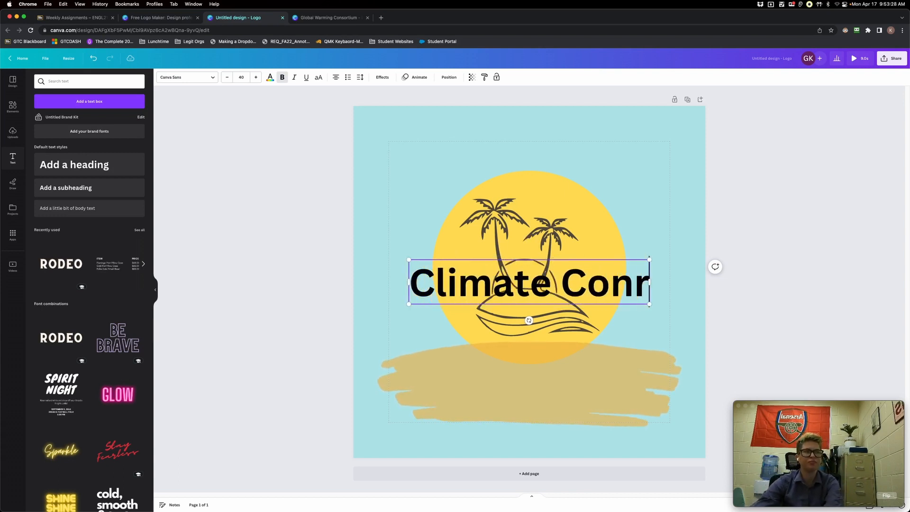
key(BackSpace)
text(sortium)
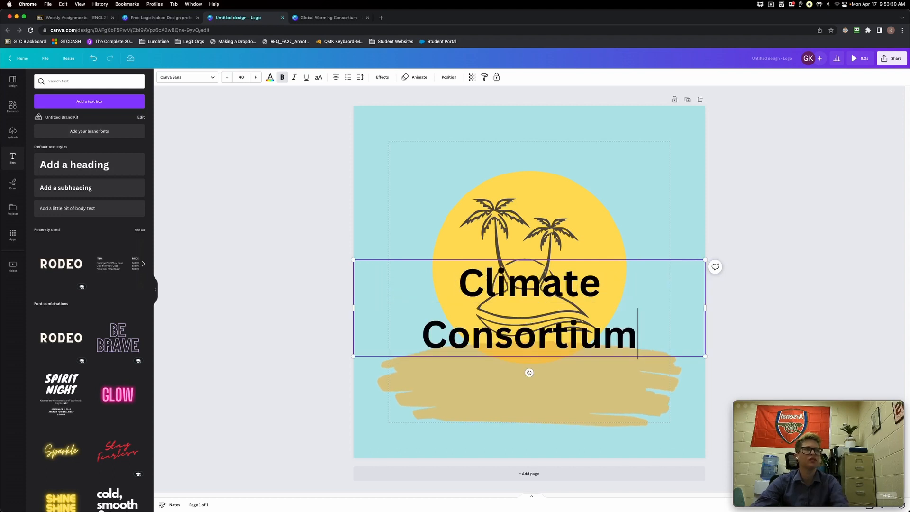
Step: Reduce the font size of the whole "Climate Consortium" heading to 31 so it fits on one line
key(super+a)
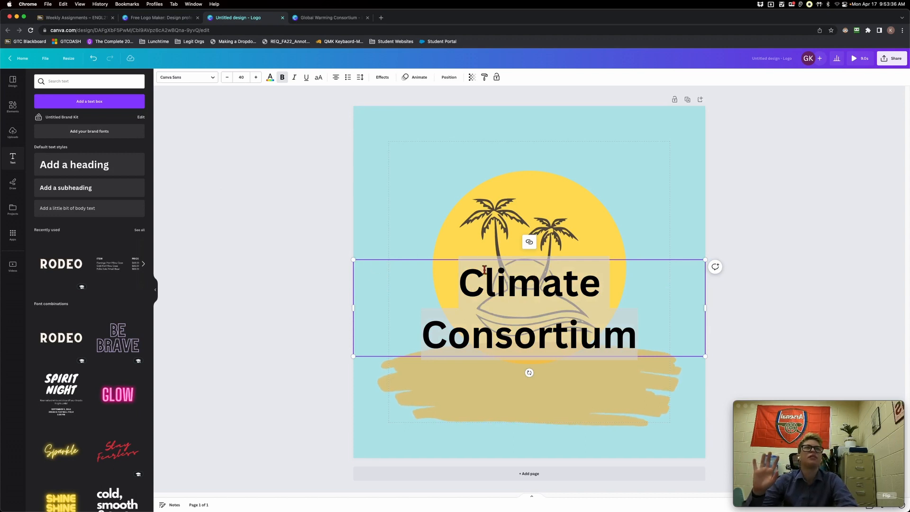
click(228, 78)
click(228, 78)
click(228, 78)
click(228, 77)
click(228, 77)
click(228, 77)
click(228, 77)
click(228, 77)
click(228, 77)
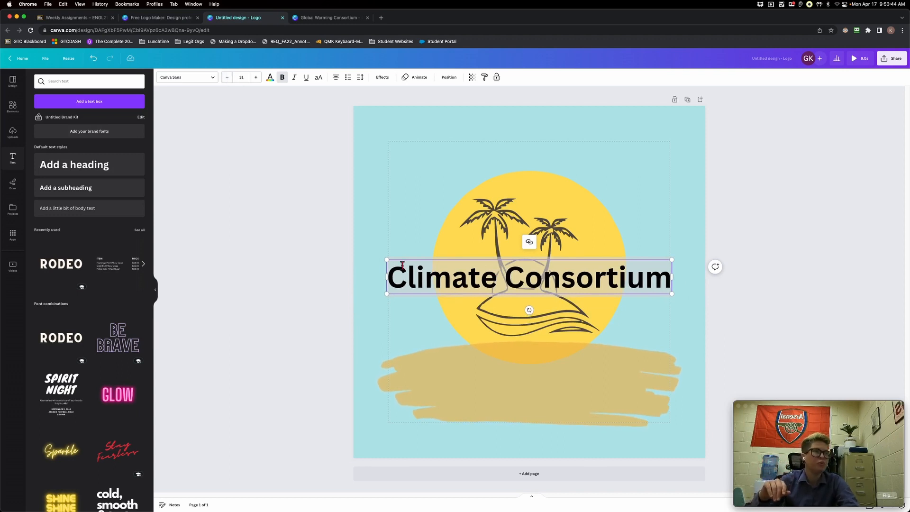
Step: Move the heading down onto the sandy brush stroke and reduce its font size to 24
click(417, 220)
drag(433, 279, 433, 381)
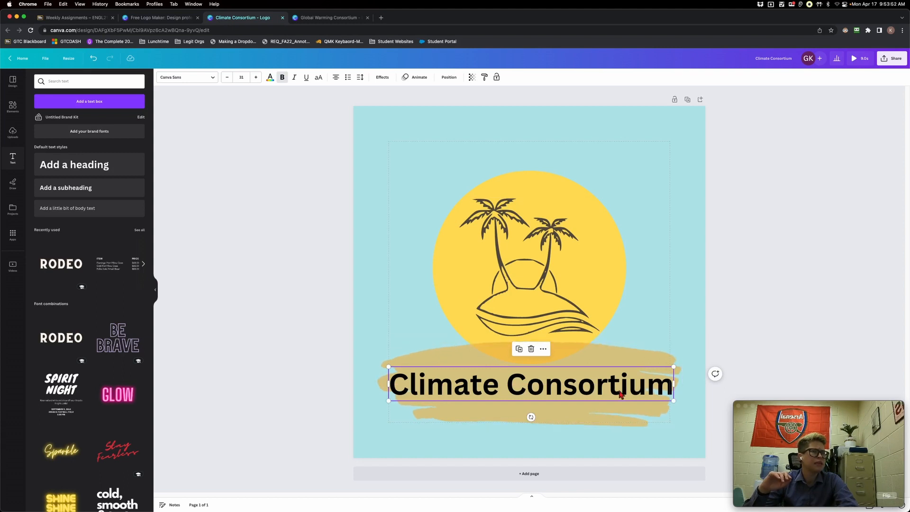
click(228, 79)
click(227, 78)
click(227, 78)
click(228, 78)
click(228, 78)
click(228, 78)
click(227, 79)
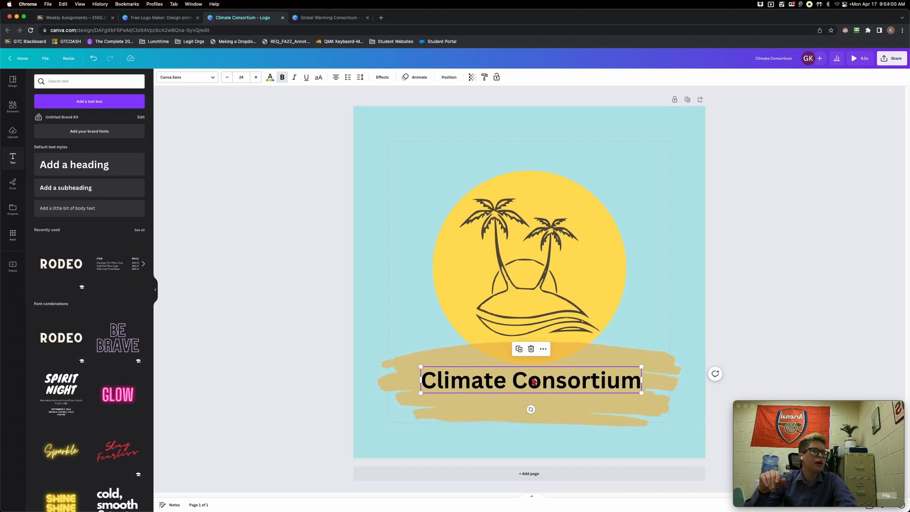
right_click(560, 382)
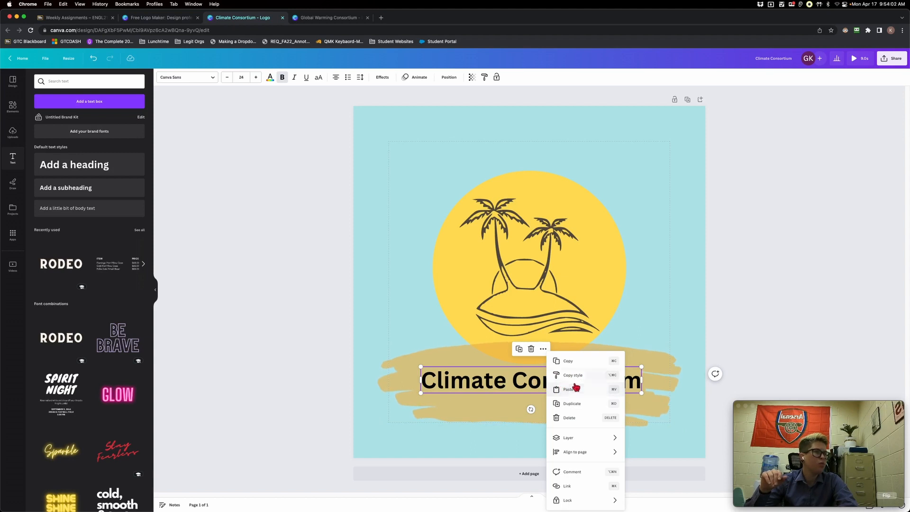
mouse_move(595, 503)
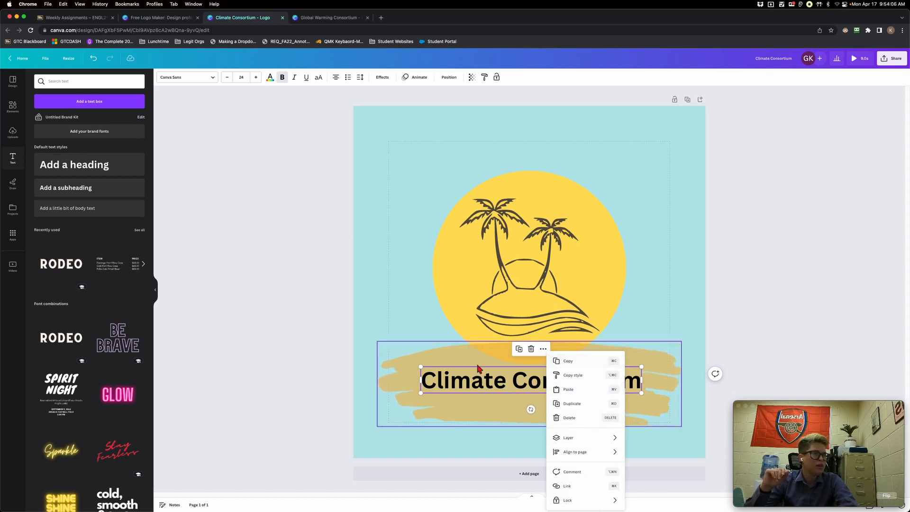
click(483, 379)
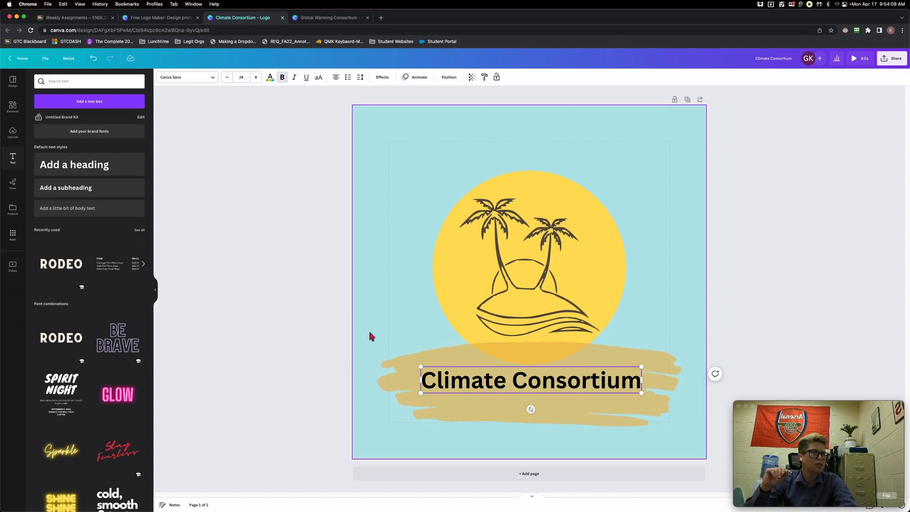
Step: Apply a curve of 12 to the "Climate Consortium" heading and move it slightly higher on the sandy brush stroke
click(387, 78)
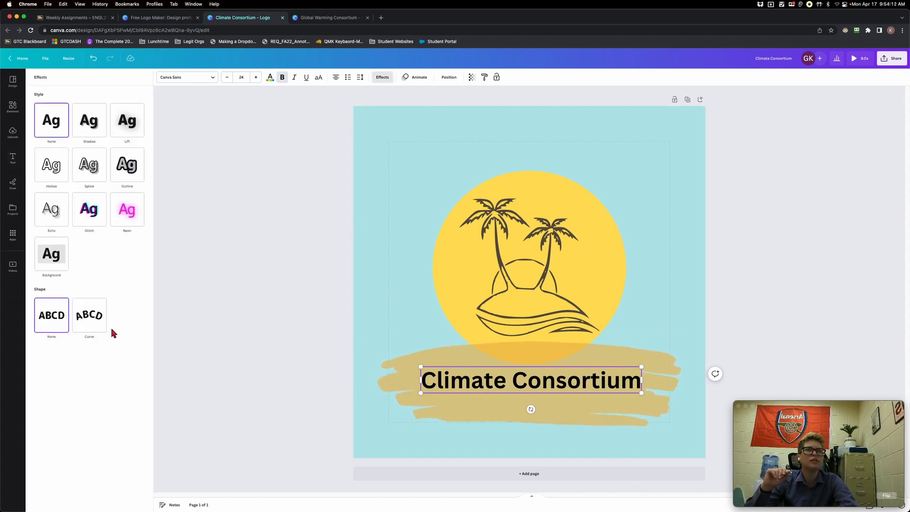
click(91, 315)
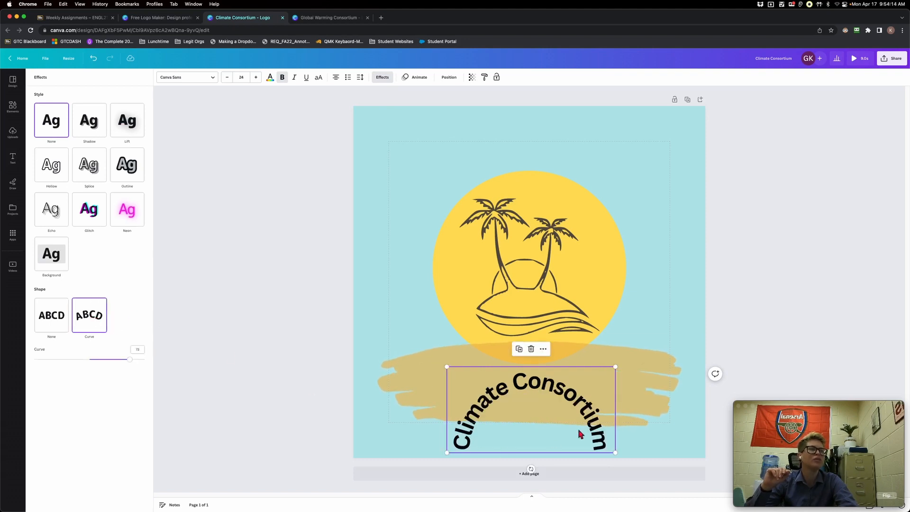
mouse_move(129, 360)
mouse_down()
mouse_move(144, 359)
mouse_move(114, 356)
mouse_up()
drag(106, 356, 93, 352)
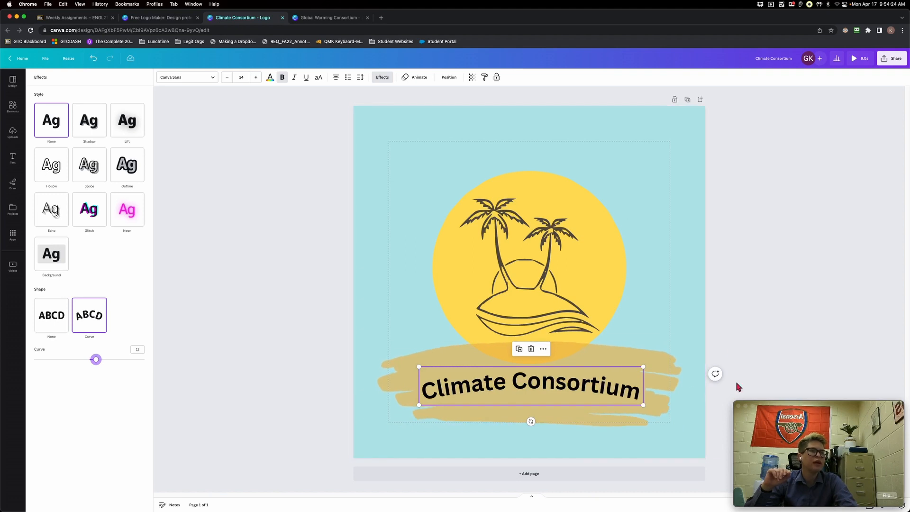
key(Escape)
drag(536, 391, 532, 381)
click(762, 314)
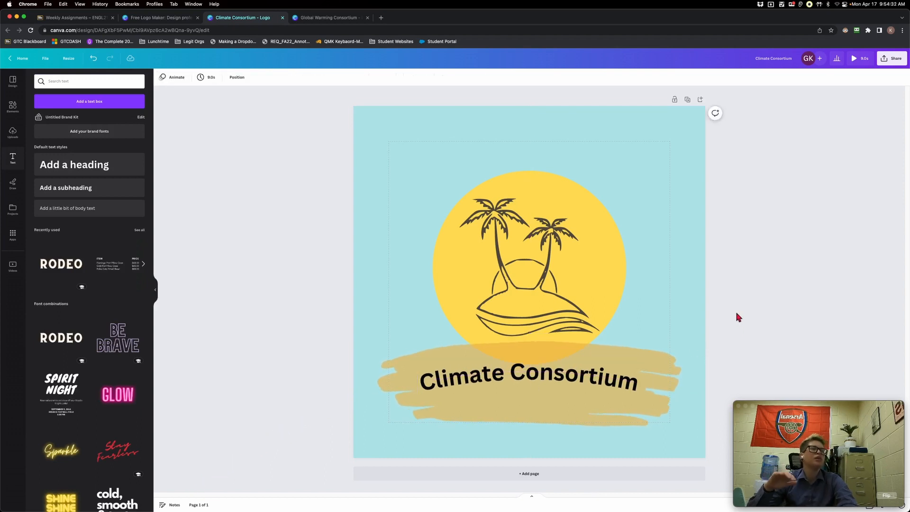
Step: Recolour the whole "Climate Consortium" heading with the custom dark green #476640 and apply the change to all matching colours
click(532, 374)
double_click(533, 372)
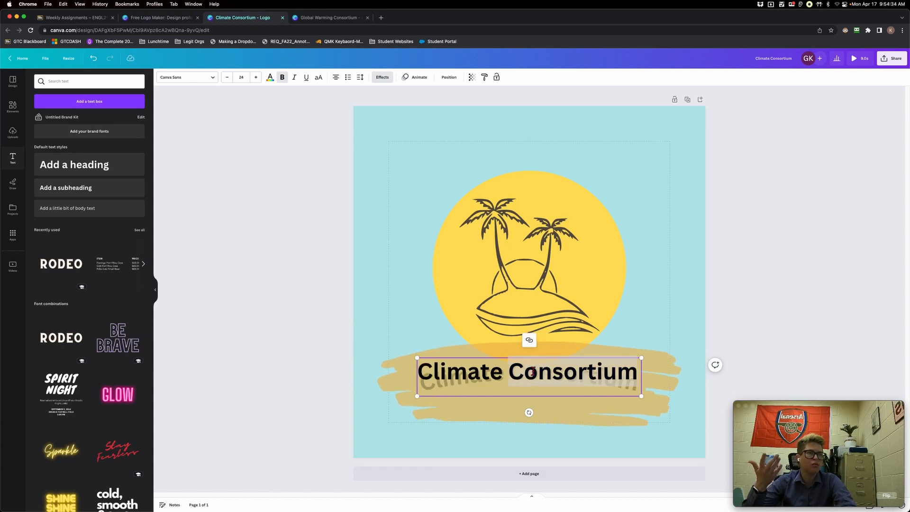
triple_click(533, 371)
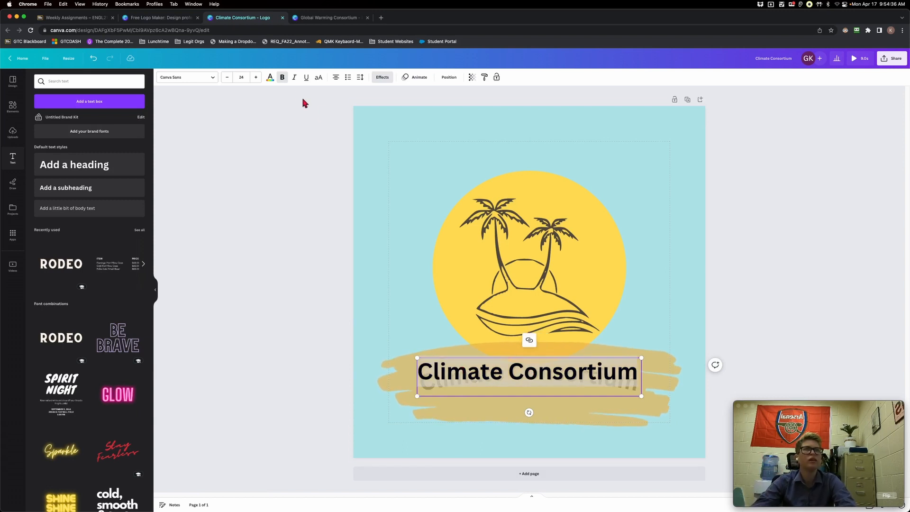
click(273, 80)
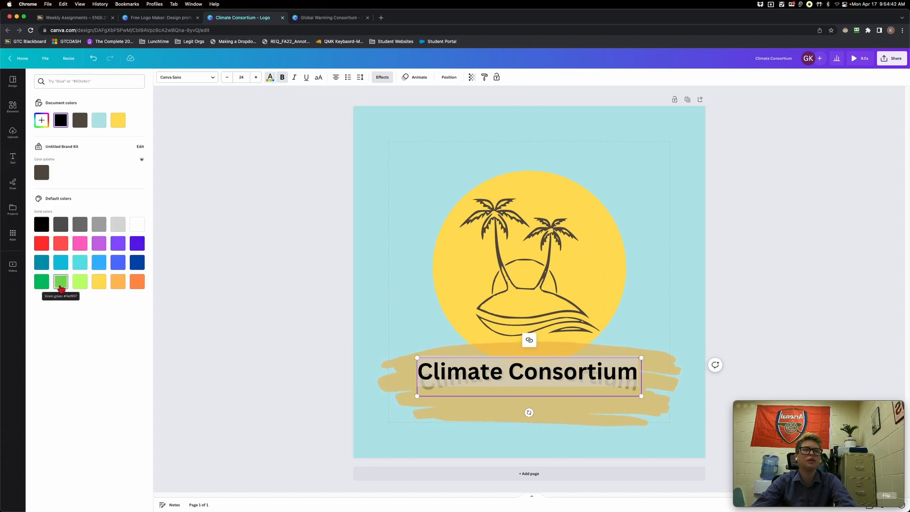
click(42, 120)
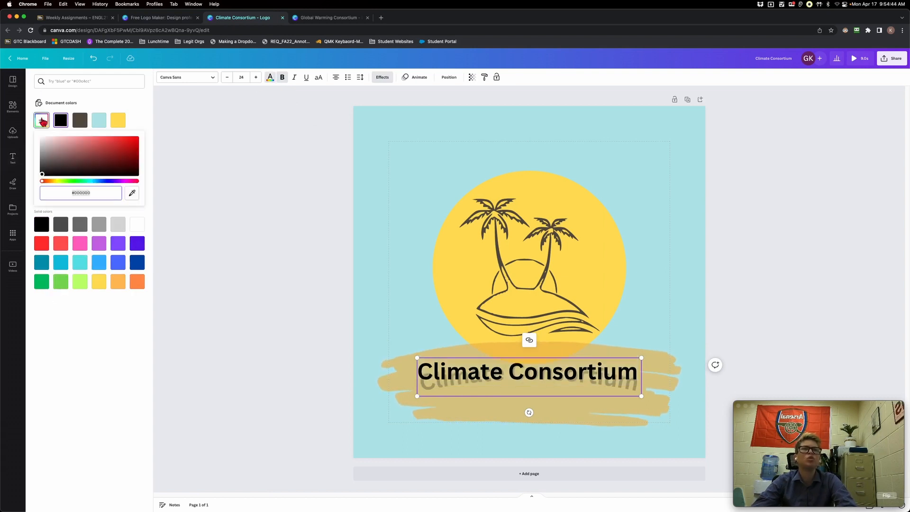
click(70, 182)
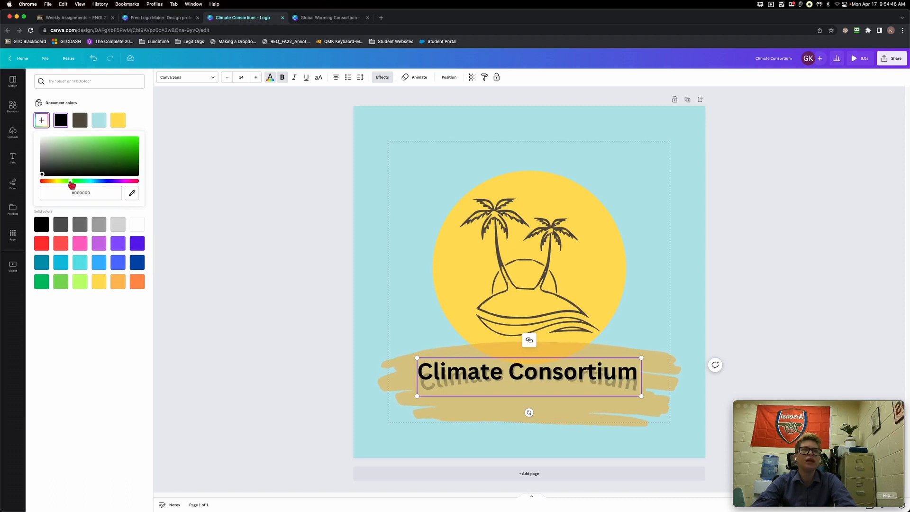
mouse_move(76, 171)
mouse_down()
mouse_move(77, 146)
mouse_move(78, 160)
mouse_up()
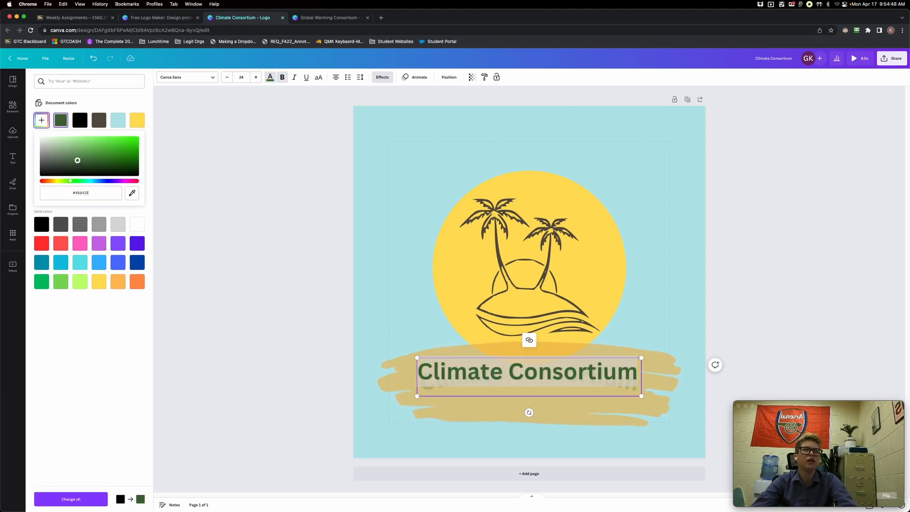
drag(77, 160, 78, 160)
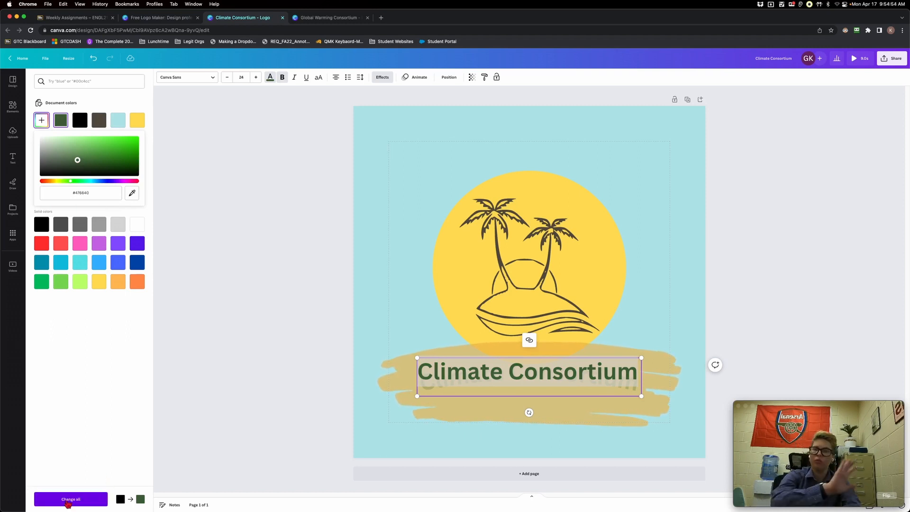
click(62, 502)
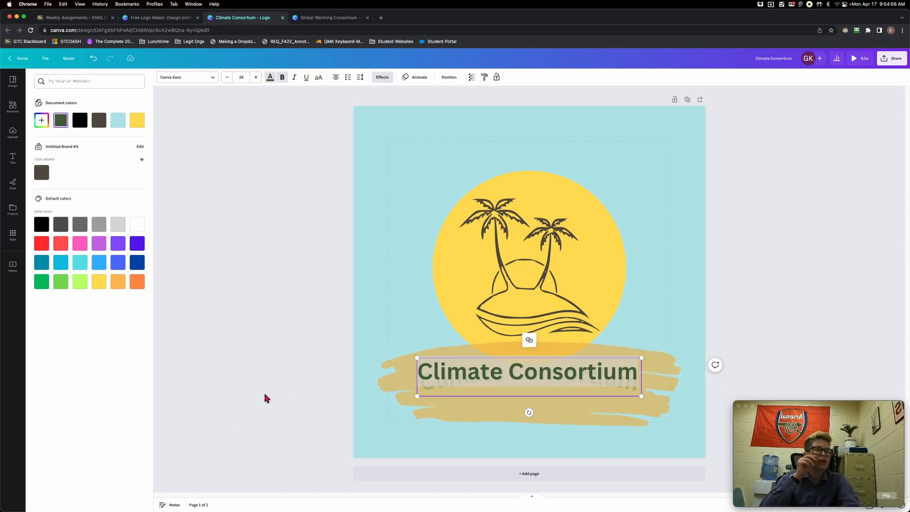
click(286, 380)
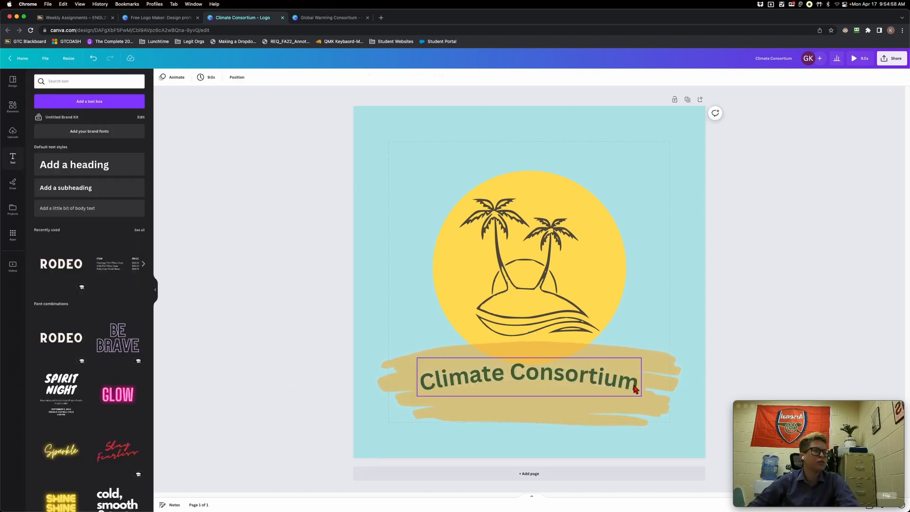
Step: Widen the gap between "Climate" and "Consortium" with extra spacing and shift the curved heading slightly up on the brush stroke
click(538, 377)
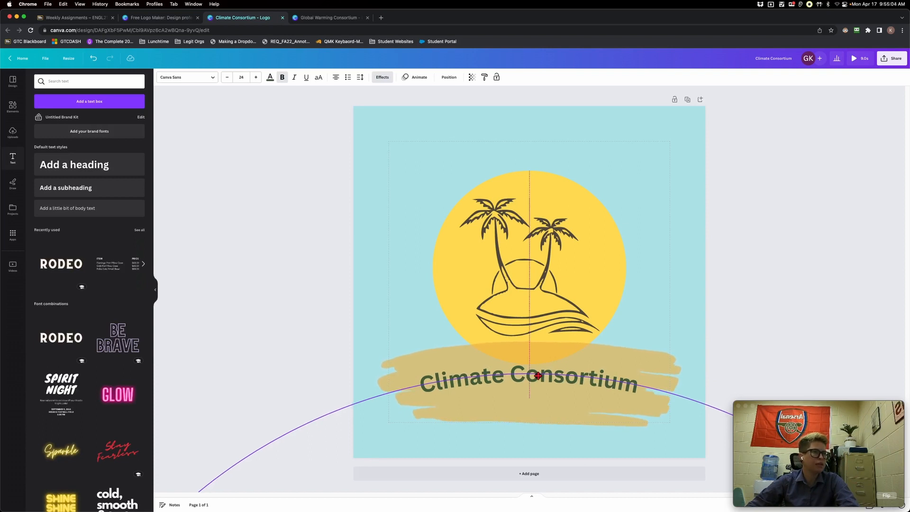
click(538, 376)
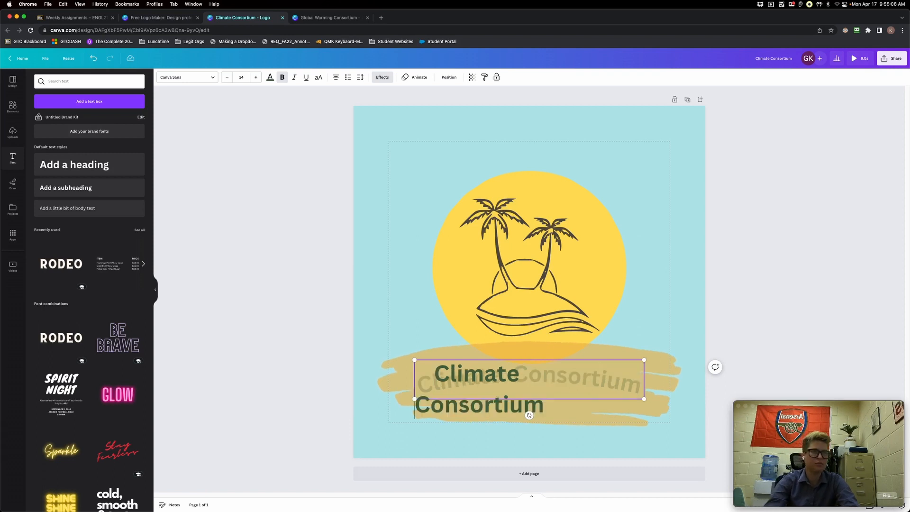
click(756, 311)
click(515, 374)
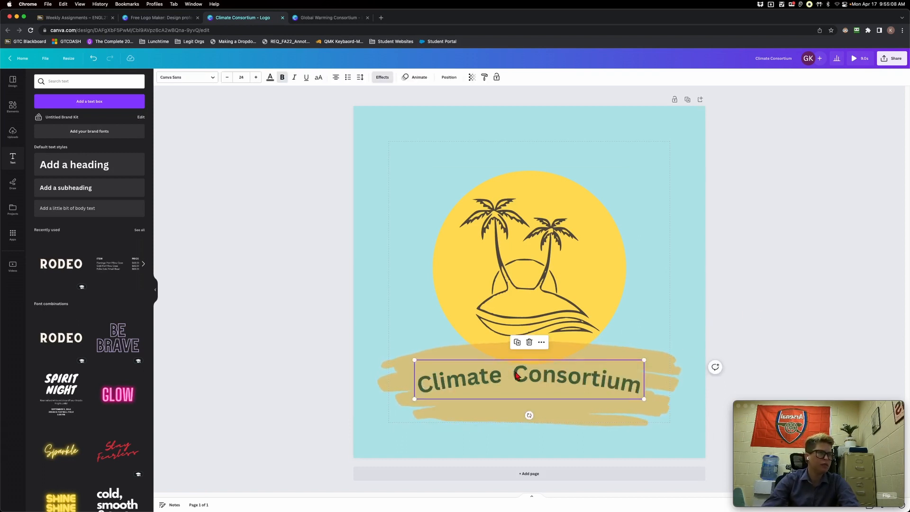
click(516, 374)
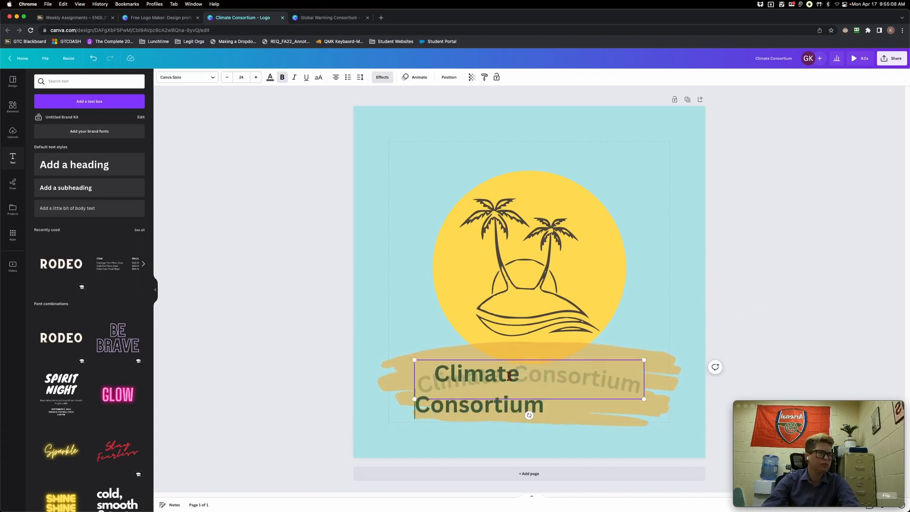
click(789, 320)
drag(513, 382, 523, 378)
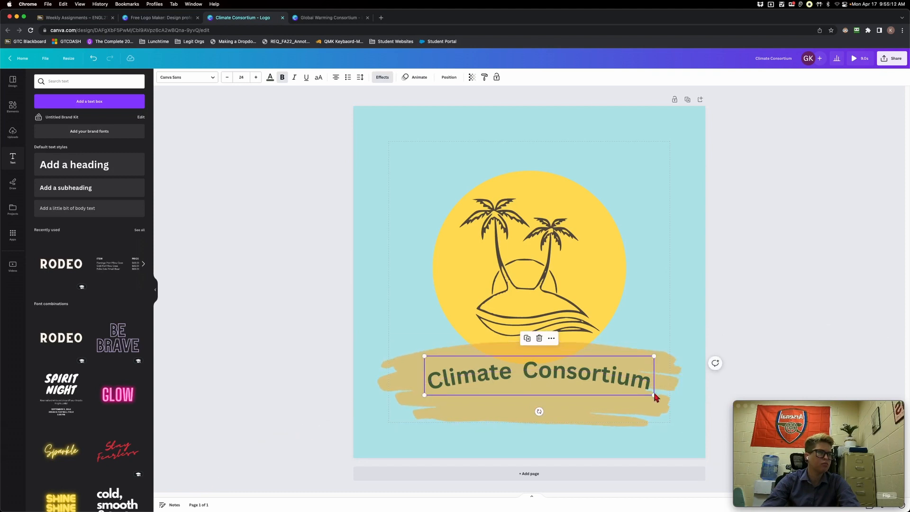
Step: Try the curved heading at font size 17.1, enlarge it again and centre it on the sandy brush stroke
drag(638, 397, 588, 385)
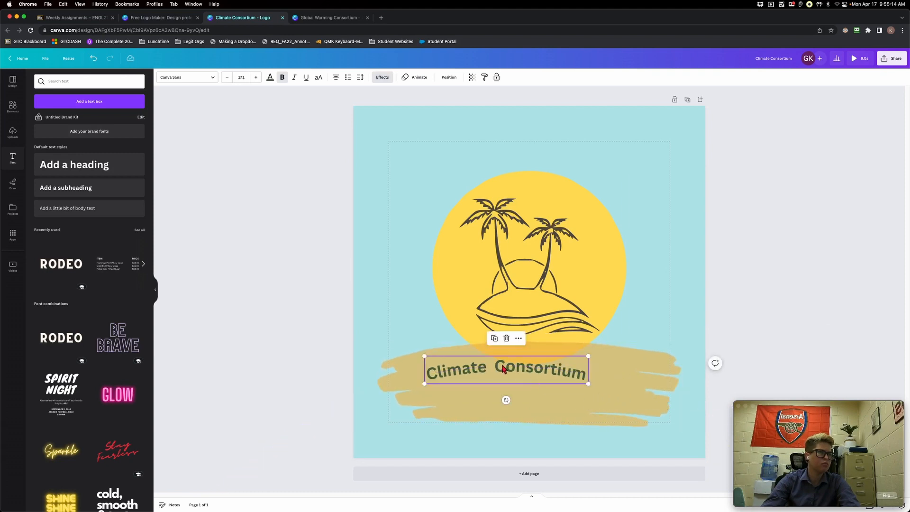
click(495, 363)
click(327, 378)
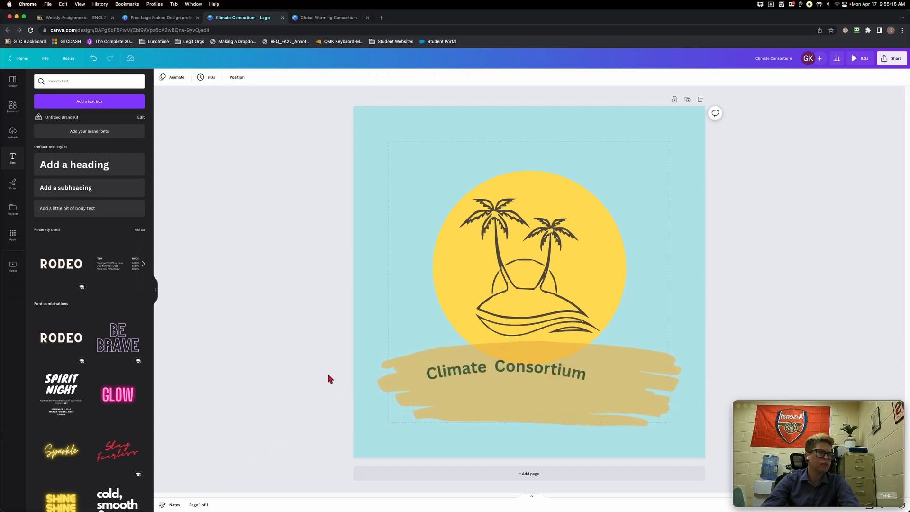
drag(522, 376, 536, 379)
drag(444, 363, 493, 375)
click(827, 310)
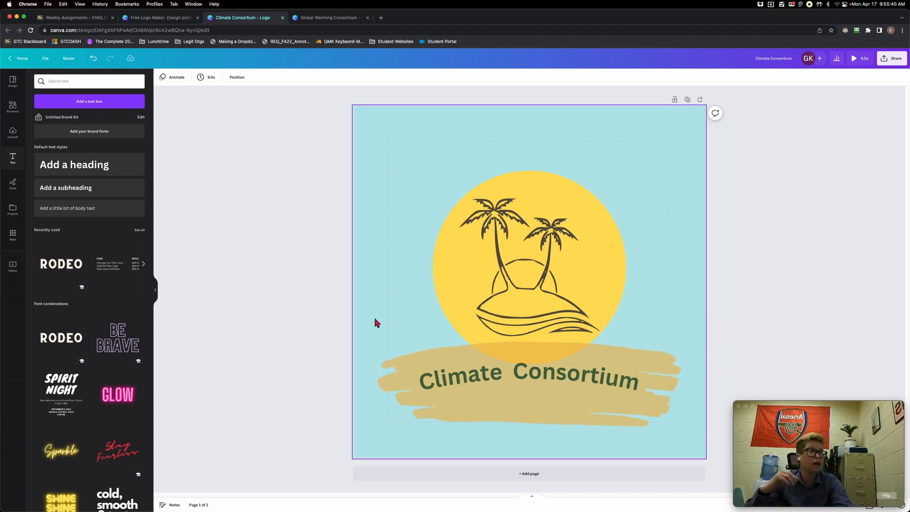
Step: Delete the curved "Climate Consortium" heading and add a new heading with only the text "Climate"
click(531, 375)
key(Delete)
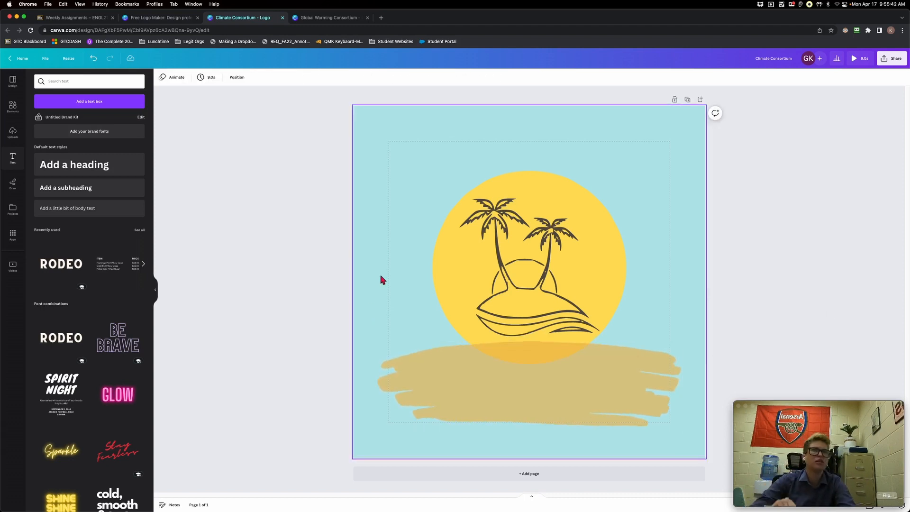
click(95, 166)
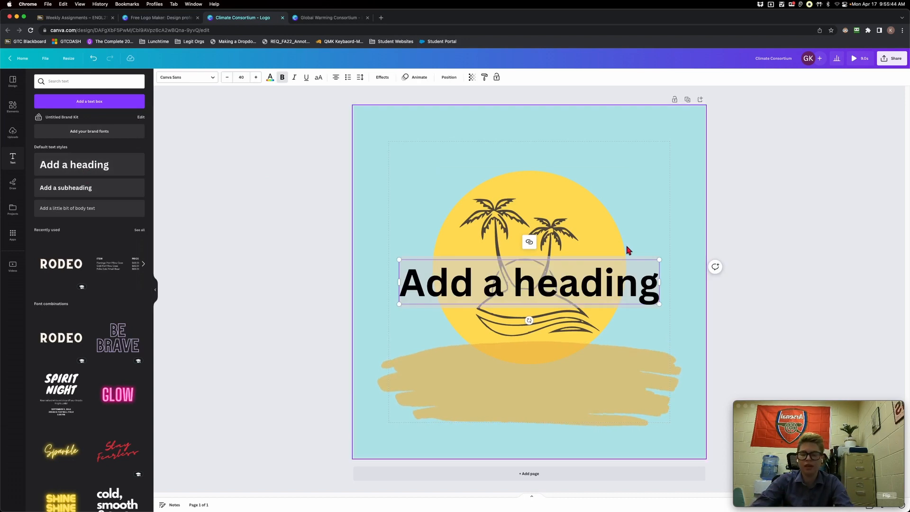
text(Climate)
Step: Colour the "Climate" heading with the dark green document colour #476640 and reduce its font size to 26
key(super+a)
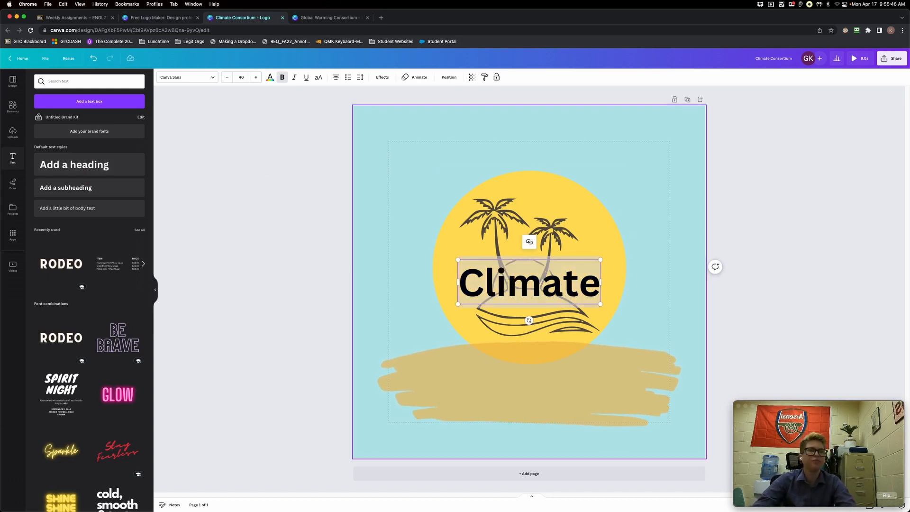
click(271, 78)
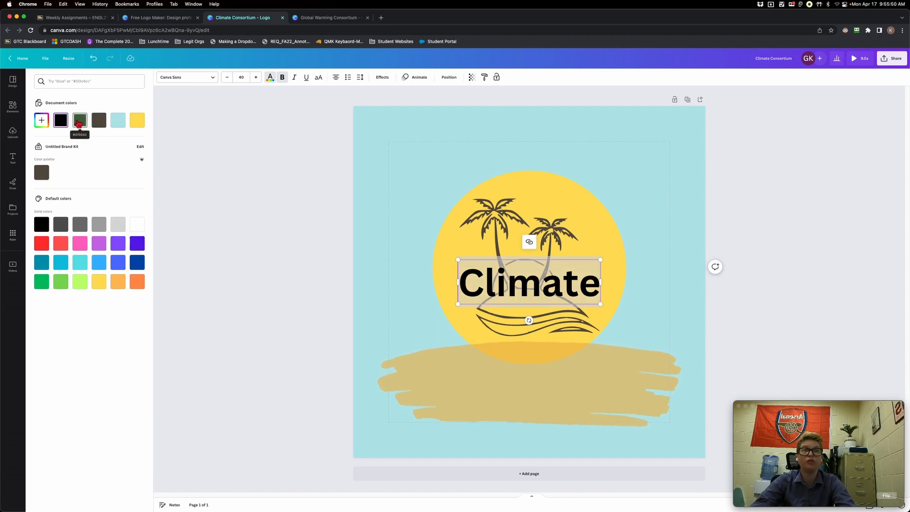
click(78, 123)
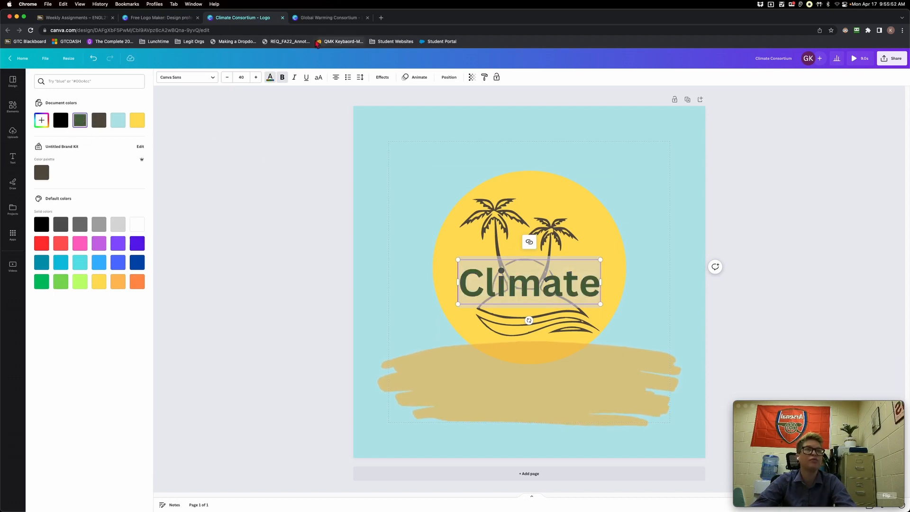
click(228, 78)
click(227, 78)
click(227, 78)
click(228, 78)
click(227, 78)
click(227, 77)
click(228, 77)
click(228, 78)
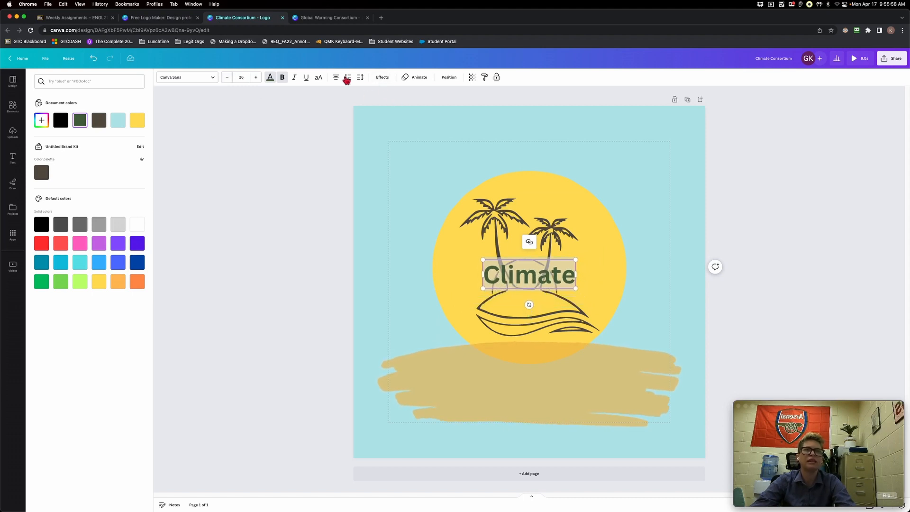
Step: Apply a curve of 12 to the "Climate" heading and centre it on the upper part of the sandy brush stroke
click(383, 77)
click(88, 312)
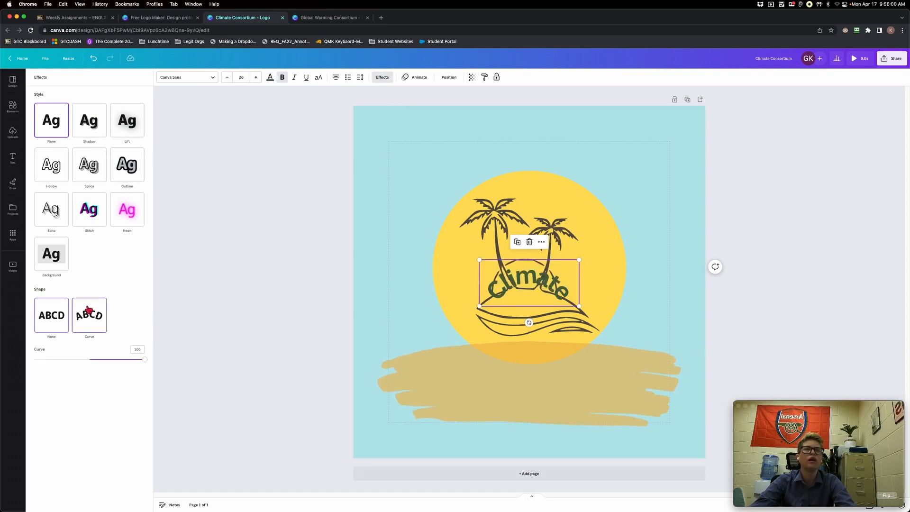
drag(145, 363, 104, 359)
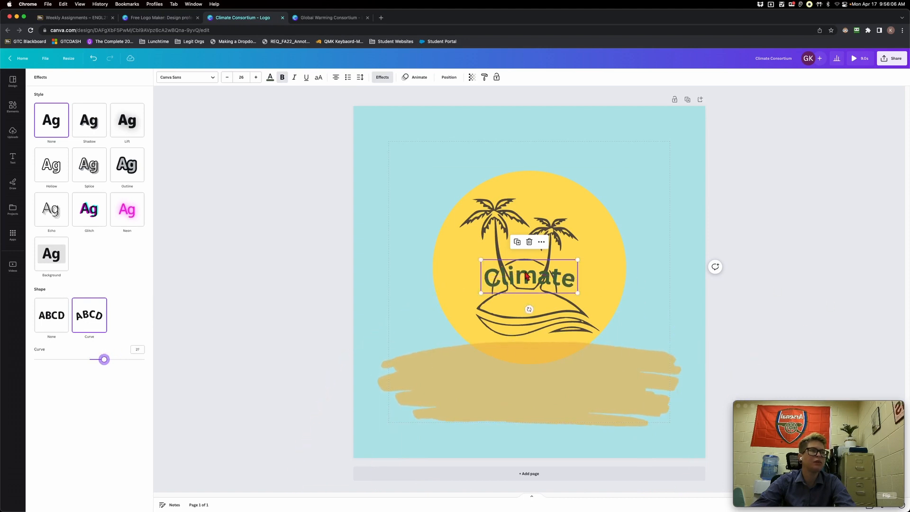
drag(527, 280, 523, 357)
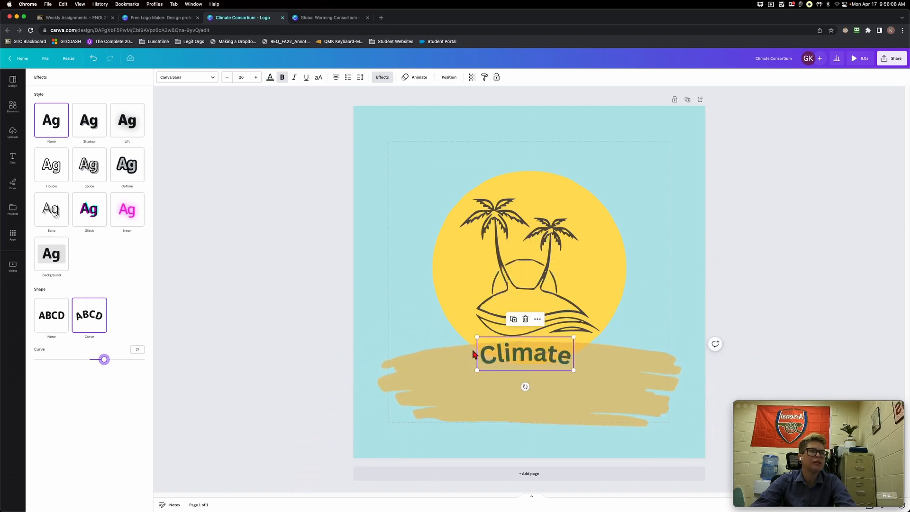
drag(104, 361, 96, 360)
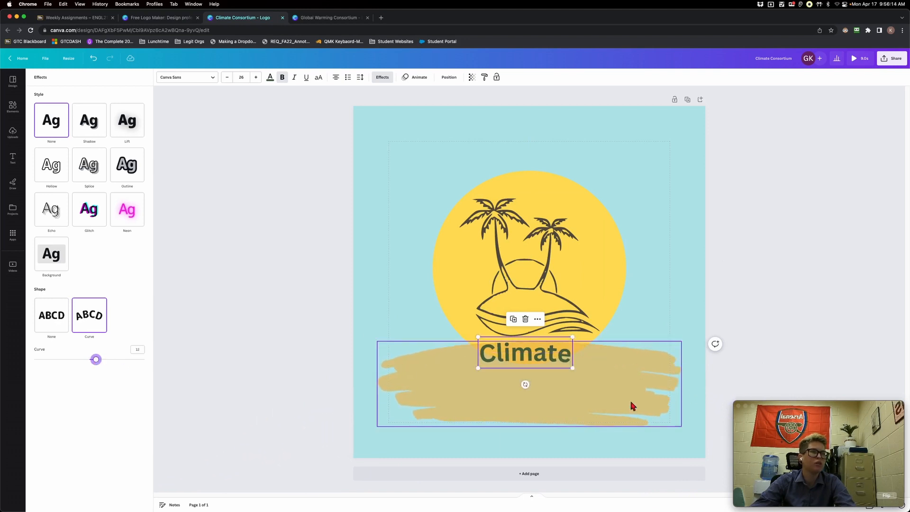
drag(530, 353, 543, 368)
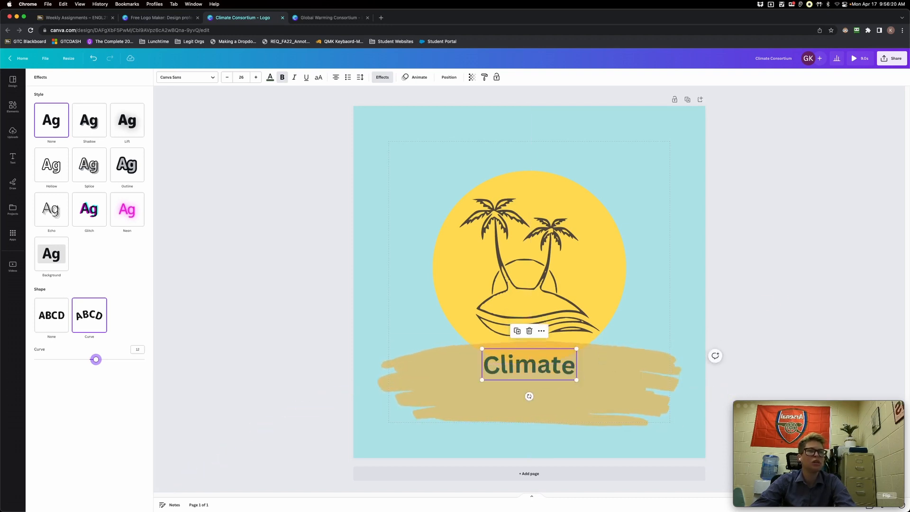
Step: Add a second heading to the logo with the text "Consortium"
click(13, 158)
click(71, 165)
text(Consortium)
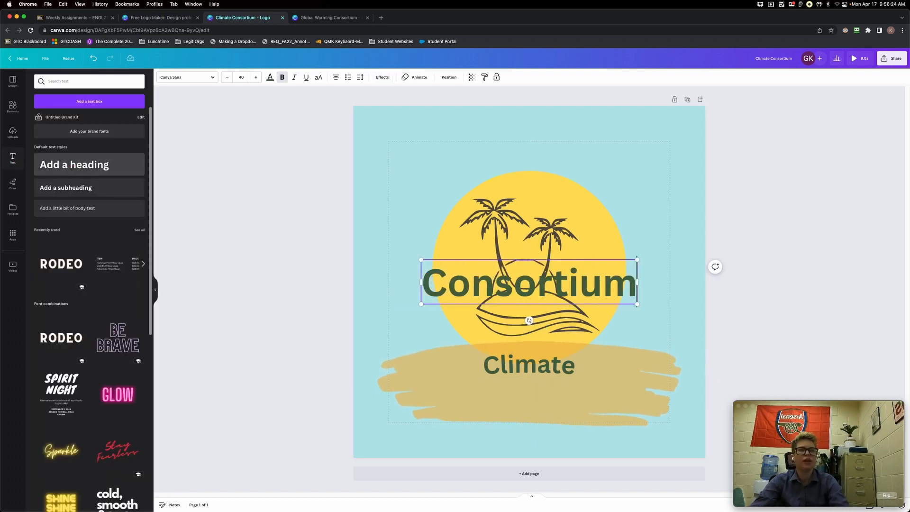
click(70, 166)
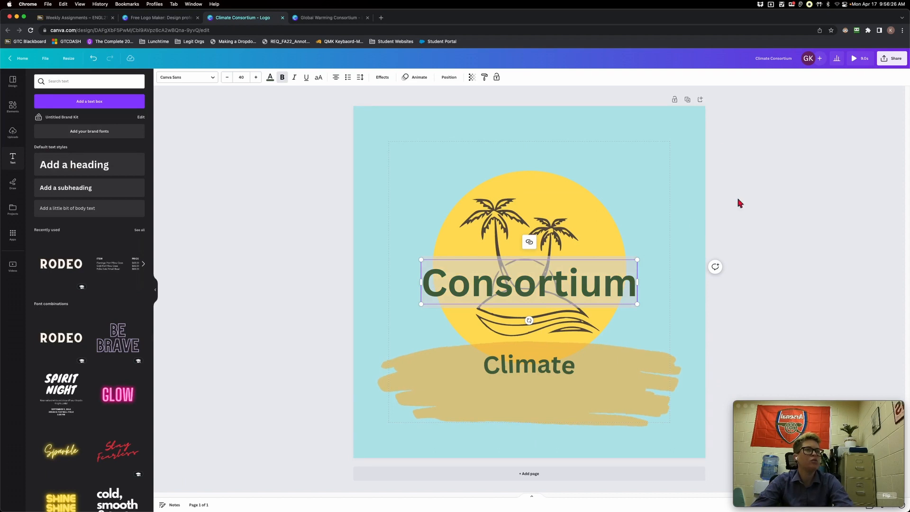
Step: Reduce the "Consortium" heading's font size to 26 to match the "Climate" heading
click(227, 78)
click(227, 78)
click(241, 77)
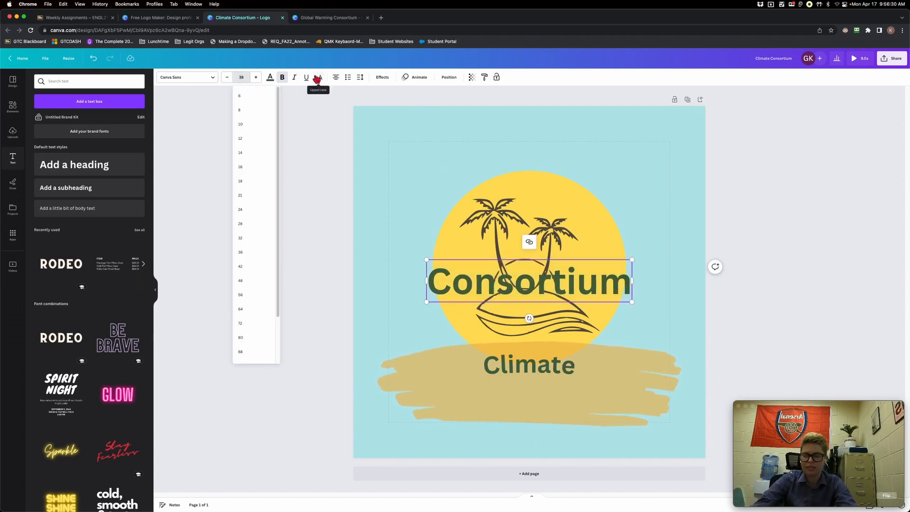
text(26)
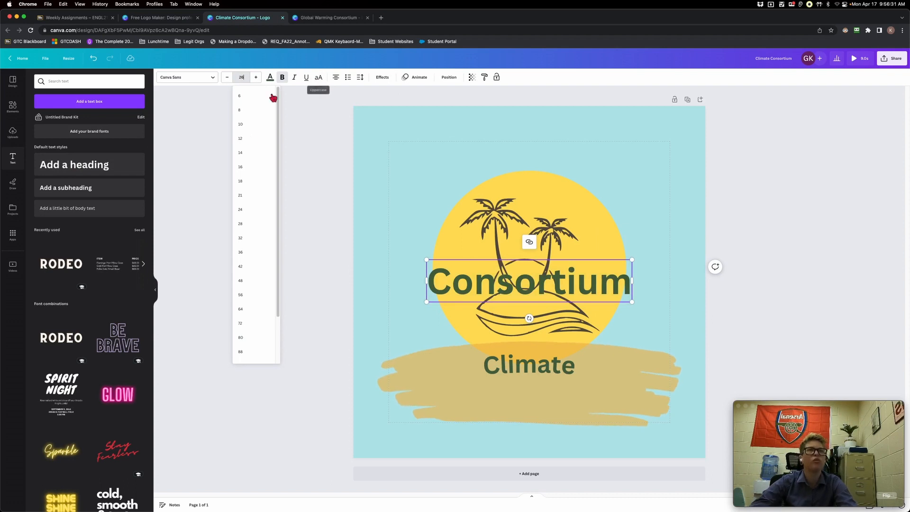
click(316, 160)
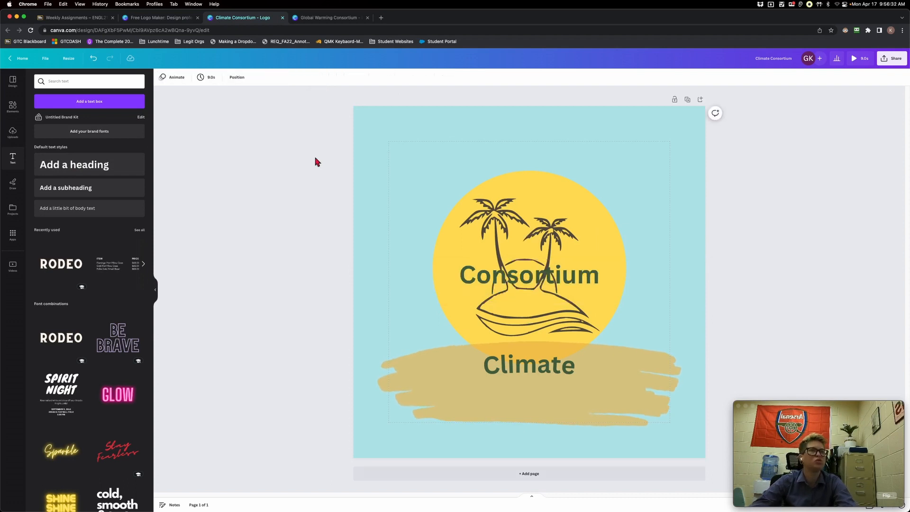
Step: Centre the "Consortium" heading directly below "Climate" on the sandy brush stroke and apply a curve of 11 to it
click(482, 277)
drag(524, 276, 524, 388)
click(382, 78)
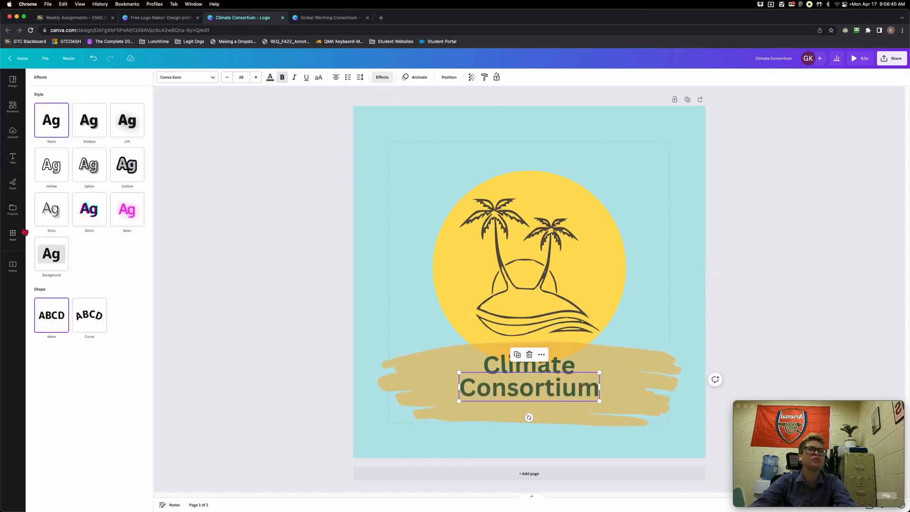
click(98, 323)
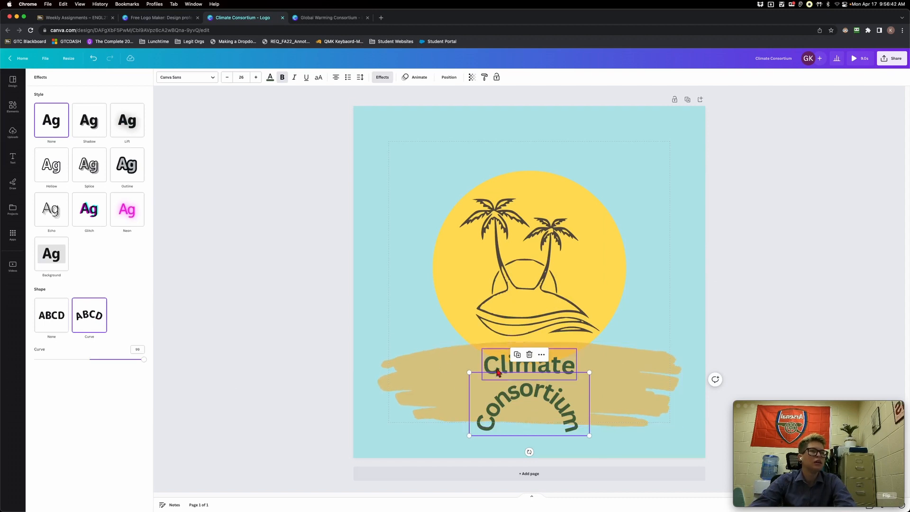
drag(142, 360, 95, 352)
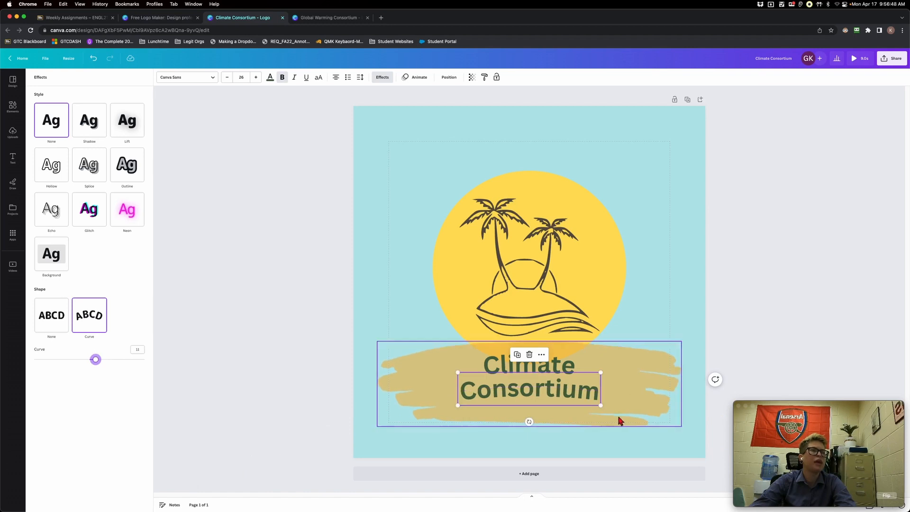